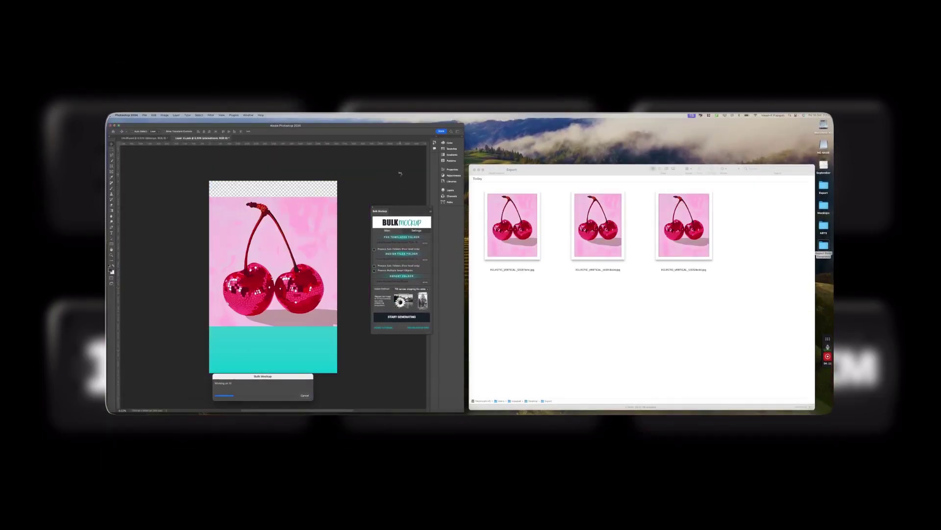
Step: Let the Bulk Mockup run finish and check the exported cherry print JPGs
{"action": "left_click", "coordinate": [809, 411]}
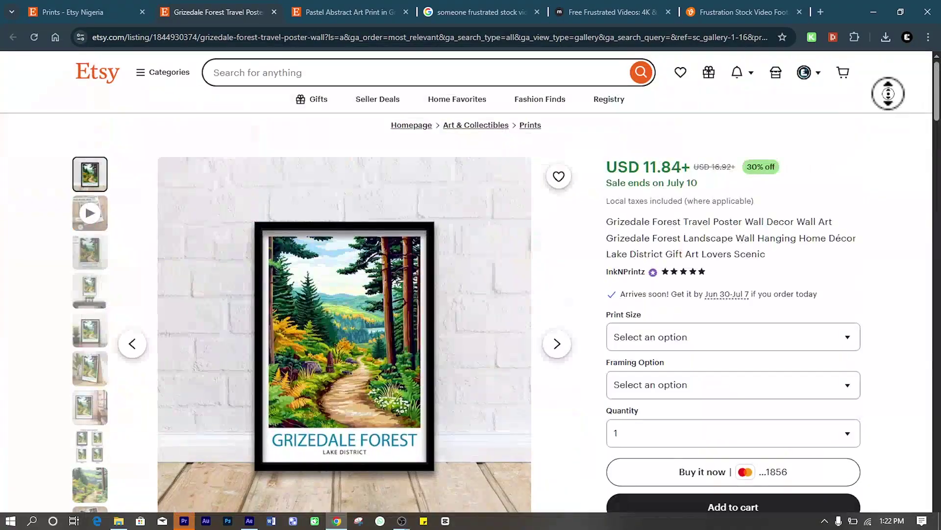
Step: Scroll the poster listing down to its Print Sizes list
{"action": "scroll", "coordinate": [892, 127], "scroll_direction": "down", "scroll_amount": 8}
{"action": "scroll", "coordinate": [894, 149], "scroll_direction": "down", "scroll_amount": 10}
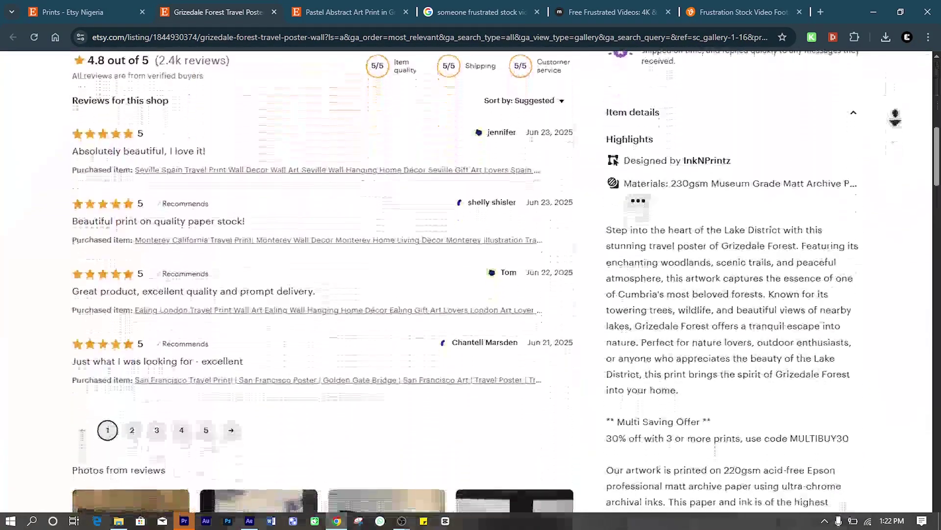
{"action": "scroll", "coordinate": [900, 153], "scroll_direction": "down", "scroll_amount": 3}
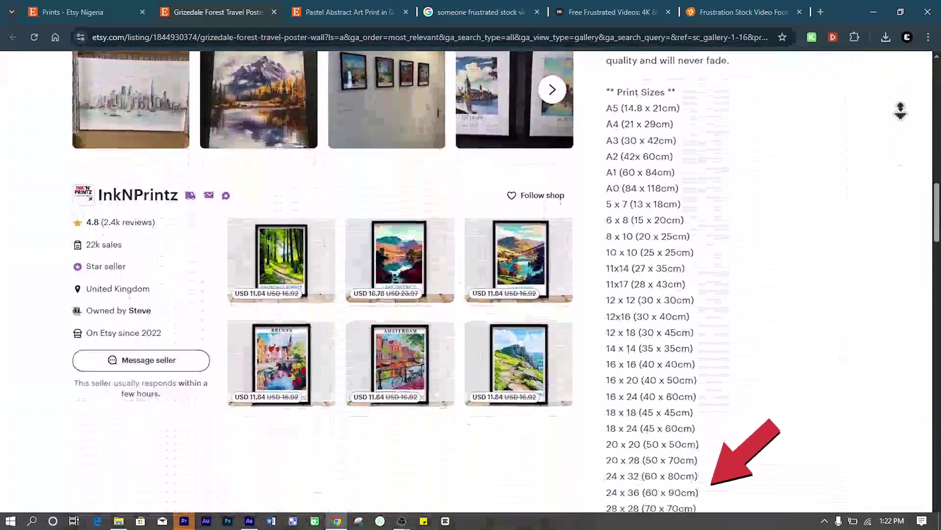
{"action": "scroll", "coordinate": [900, 111], "scroll_direction": "down", "scroll_amount": 2}
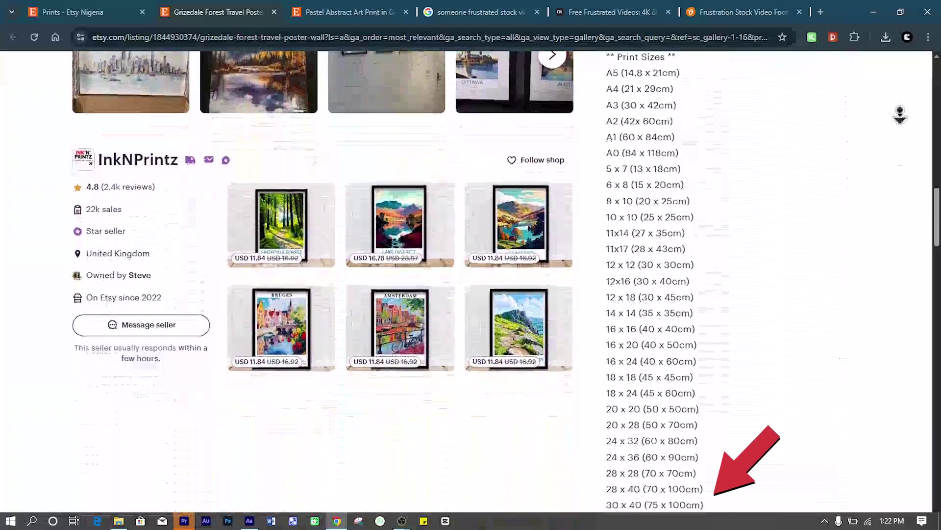
{"action": "scroll", "coordinate": [900, 116], "scroll_direction": "down", "scroll_amount": 1}
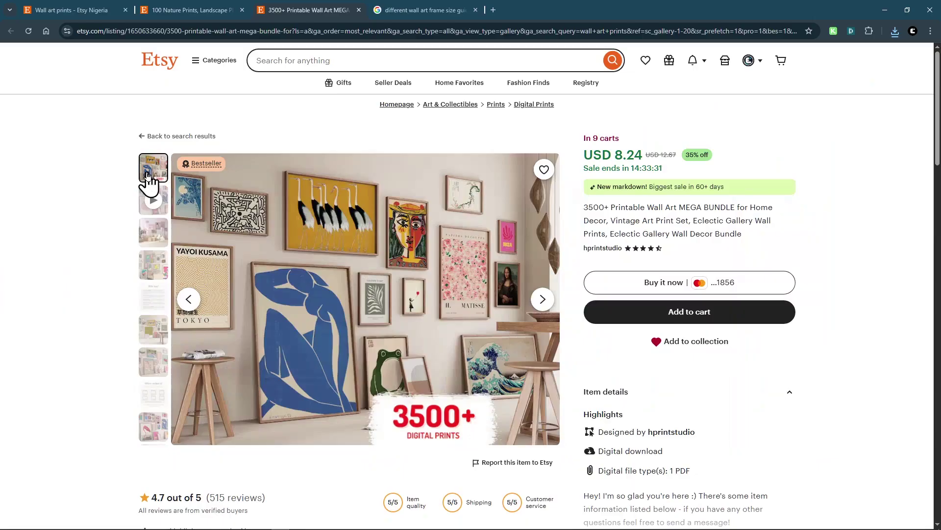
Step: Page through the photos of the 3500+ printable wall art bundle listing
{"action": "left_click", "coordinate": [153, 232]}
{"action": "left_click", "coordinate": [150, 272]}
{"action": "left_click", "coordinate": [151, 329]}
{"action": "left_click", "coordinate": [153, 363]}
{"action": "left_click", "coordinate": [153, 363]}
{"action": "left_click", "coordinate": [153, 395]}
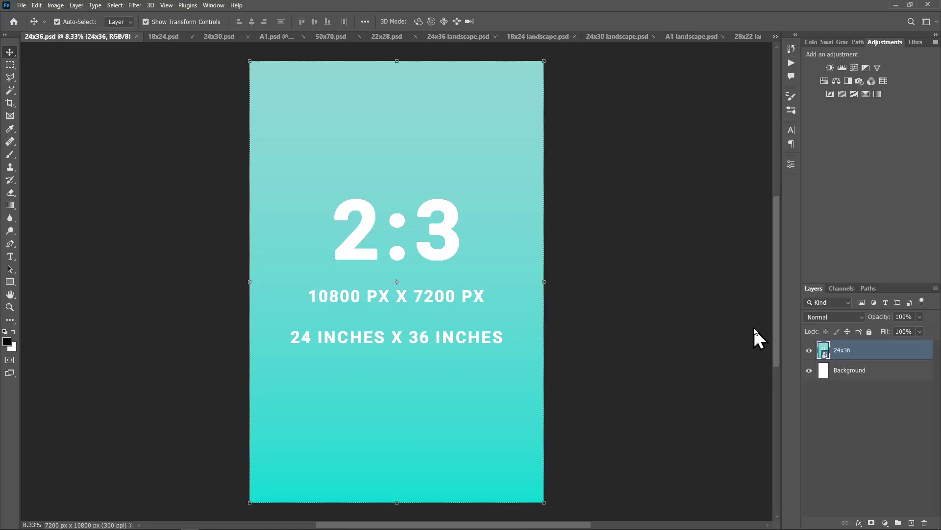
Step: Look through each open portrait and landscape template, ending on 24x36
{"action": "left_click", "coordinate": [164, 37]}
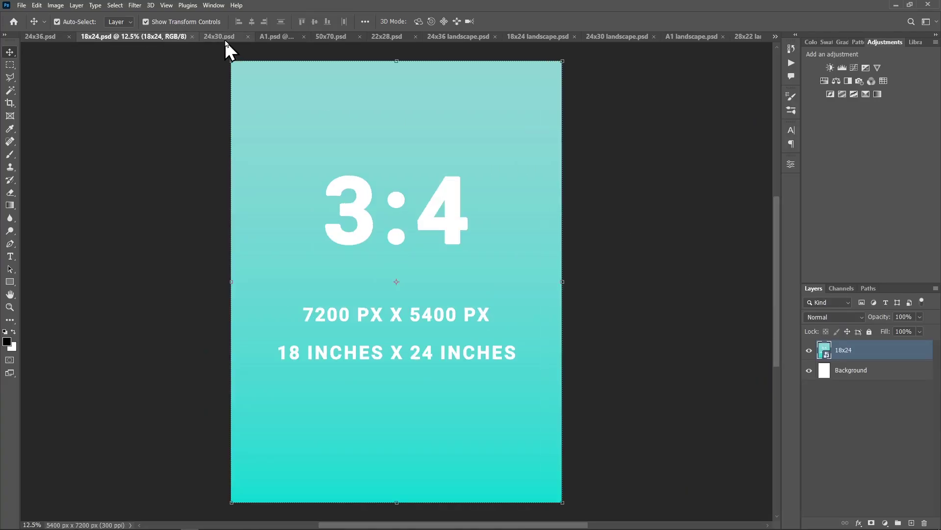
{"action": "left_click", "coordinate": [225, 40]}
{"action": "left_click", "coordinate": [264, 40]}
{"action": "left_click", "coordinate": [343, 38]}
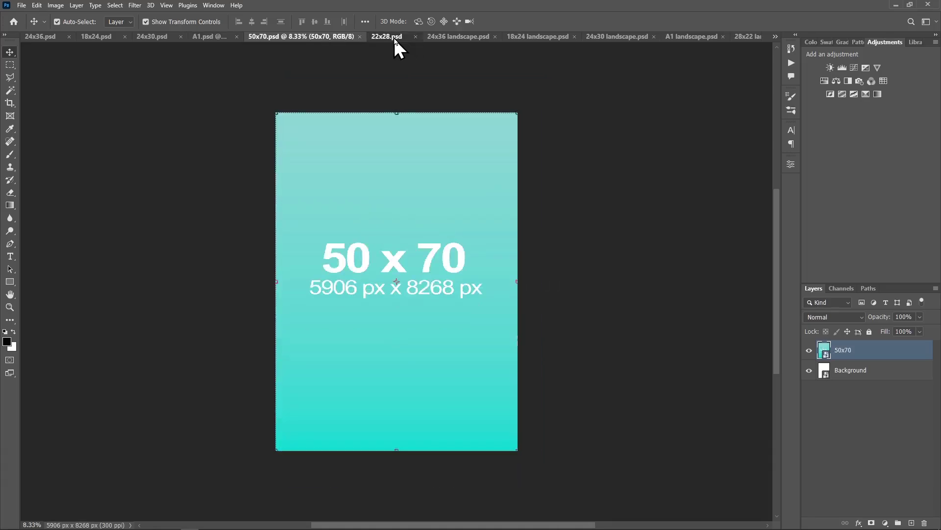
{"action": "left_click", "coordinate": [395, 38]}
{"action": "left_click", "coordinate": [451, 38]}
{"action": "left_click", "coordinate": [608, 37]}
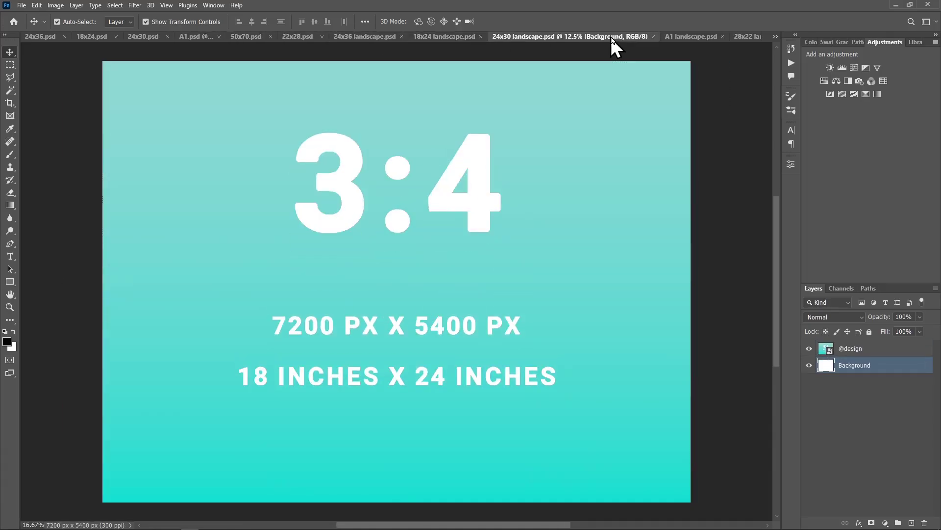
{"action": "left_click", "coordinate": [692, 38]}
{"action": "left_click", "coordinate": [732, 39]}
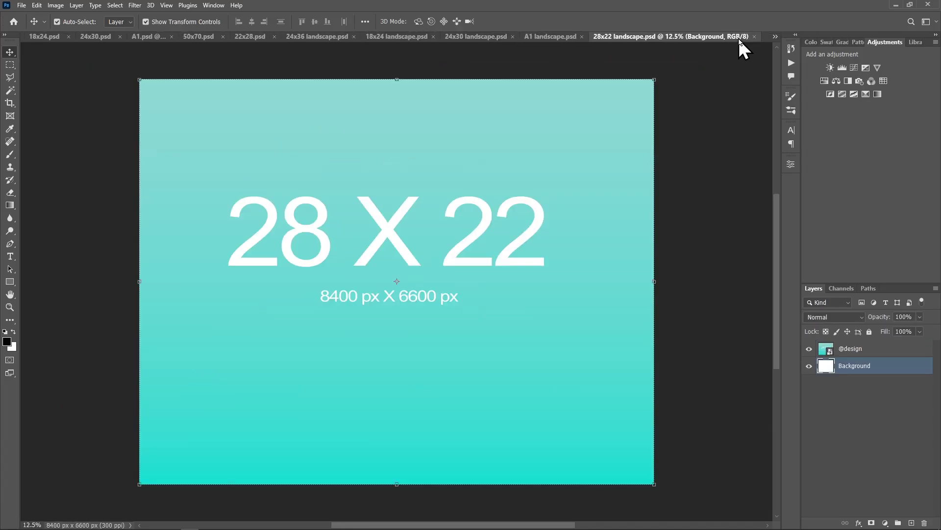
{"action": "left_click", "coordinate": [775, 36]}
{"action": "left_click", "coordinate": [799, 40]}
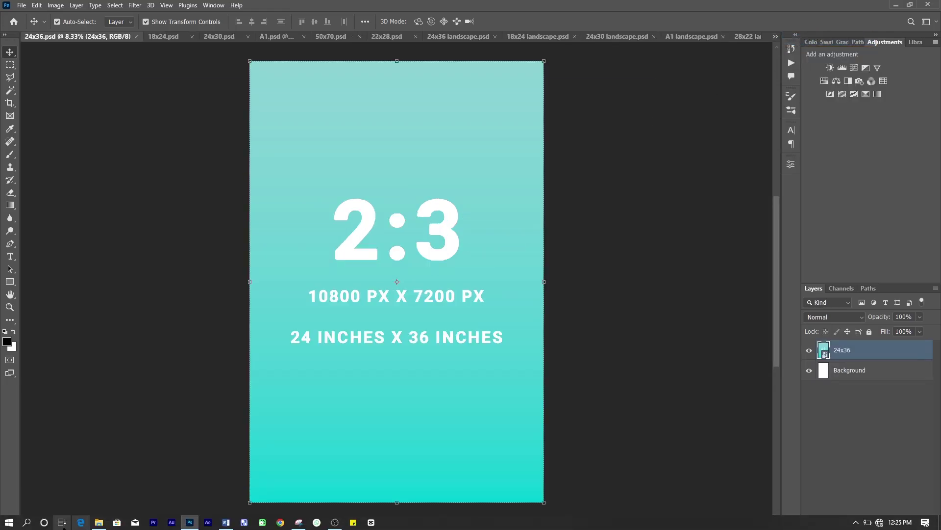
Step: Place Design.jpg onto the 24x36 canvas, commit it, and toggle its layer to compare
{"action": "left_click", "coordinate": [99, 522]}
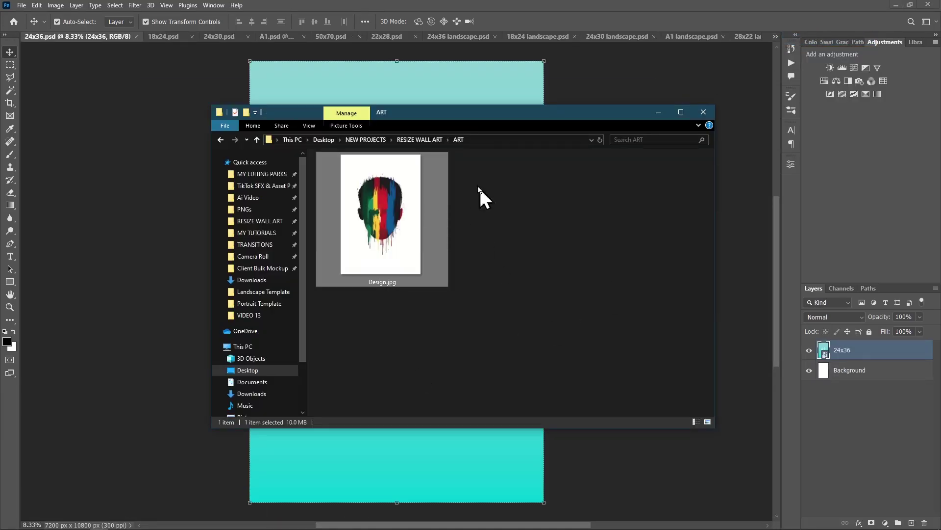
{"action": "left_click_drag", "start_coordinate": [375, 204], "coordinate": [395, 452]}
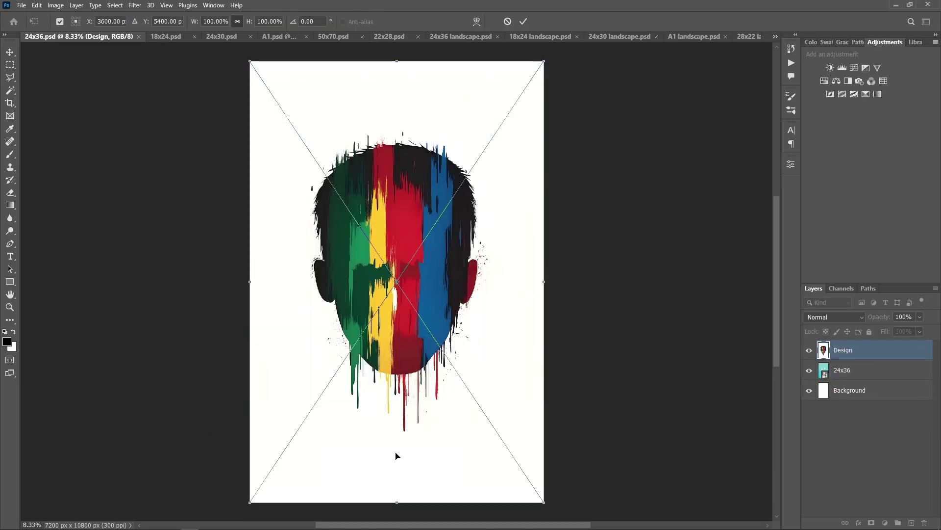
{"action": "left_click", "coordinate": [524, 22]}
{"action": "left_click_drag", "start_coordinate": [878, 285], "coordinate": [877, 187]}
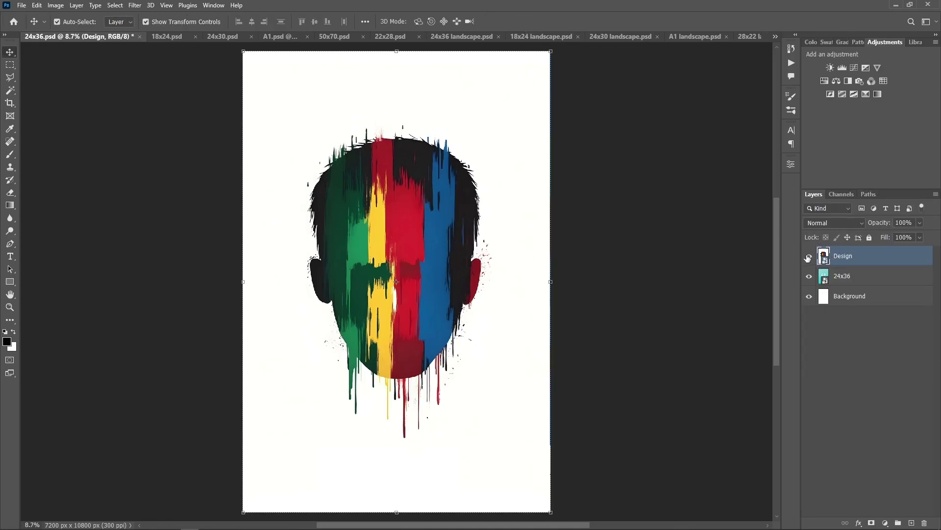
{"action": "left_click", "coordinate": [809, 255]}
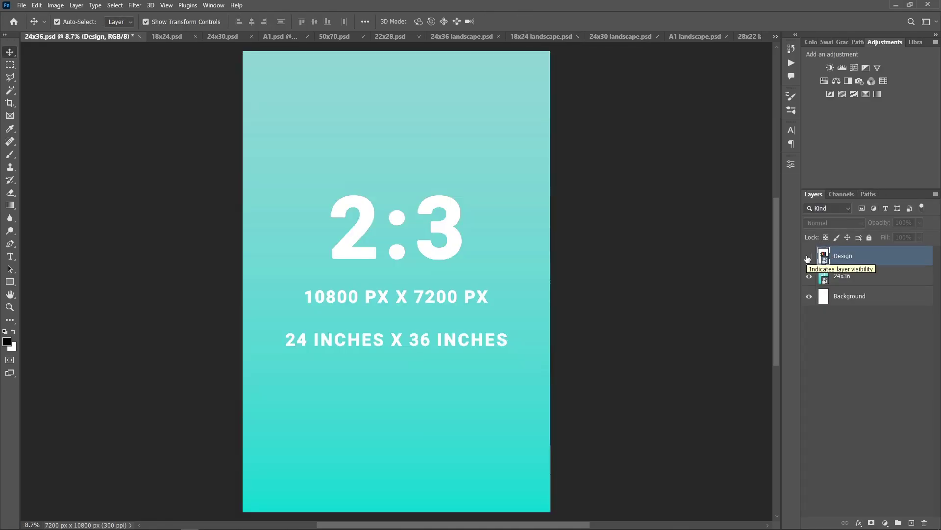
{"action": "left_click", "coordinate": [809, 256]}
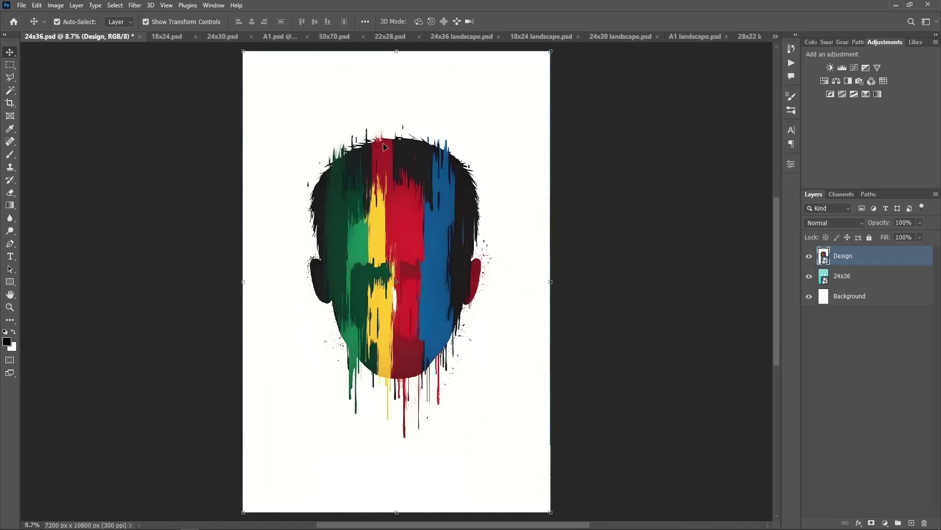
Step: Place Design.jpg into the 18x24 template and toggle its layer to check the fit
{"action": "left_click", "coordinate": [168, 37]}
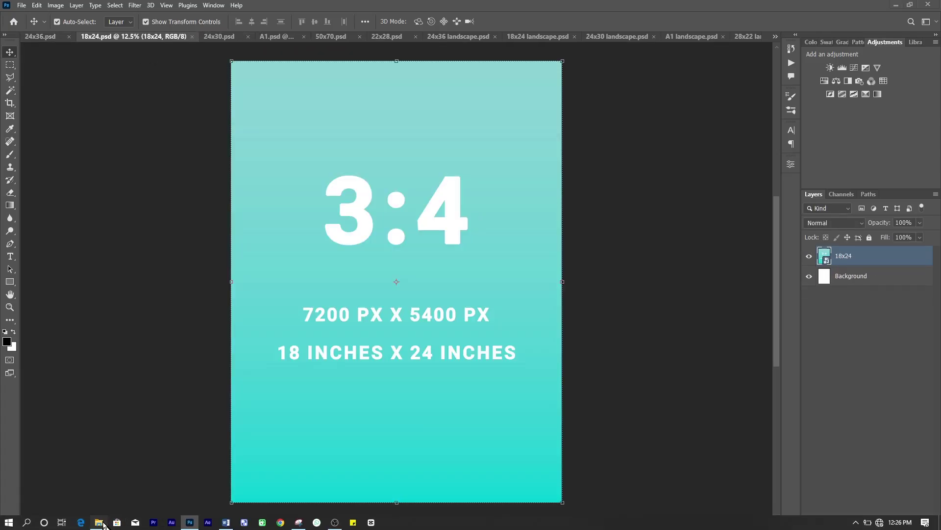
{"action": "left_click", "coordinate": [99, 522]}
{"action": "left_click_drag", "start_coordinate": [399, 235], "coordinate": [384, 464]}
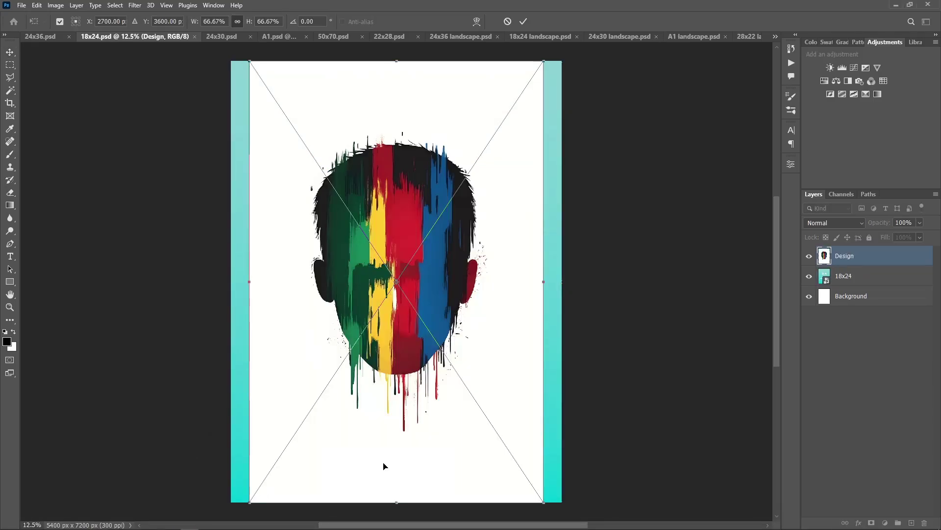
{"action": "key", "text": "Return"}
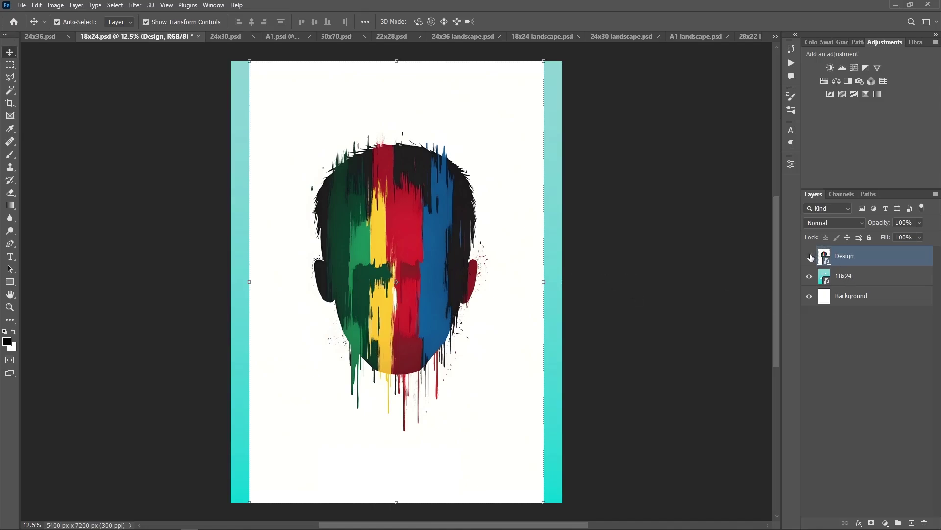
{"action": "left_click", "coordinate": [809, 255]}
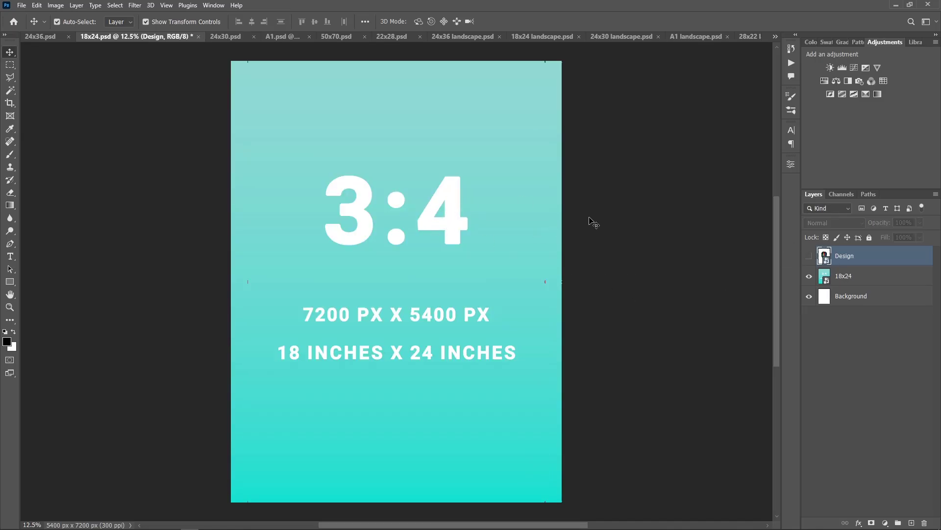
{"action": "left_click", "coordinate": [809, 256]}
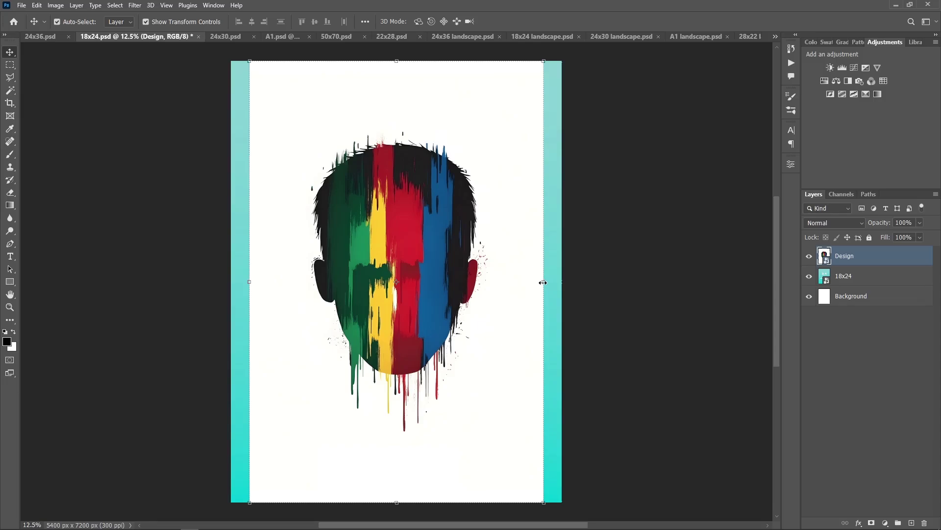
Step: Stretch the face artwork sideways toward both canvas edges
{"action": "left_click", "coordinate": [543, 282]}
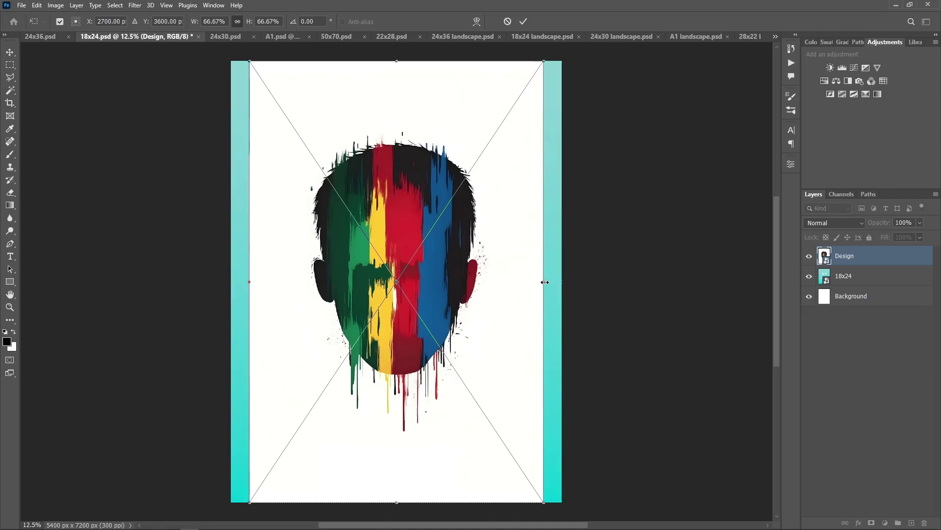
{"action": "left_click_drag", "start_coordinate": [543, 282], "coordinate": [561, 282]}
{"action": "mouse_move", "coordinate": [249, 287]}
{"action": "left_mouse_down"}
{"action": "mouse_move", "coordinate": [240, 297]}
{"action": "mouse_move", "coordinate": [231, 281]}
{"action": "left_mouse_up"}
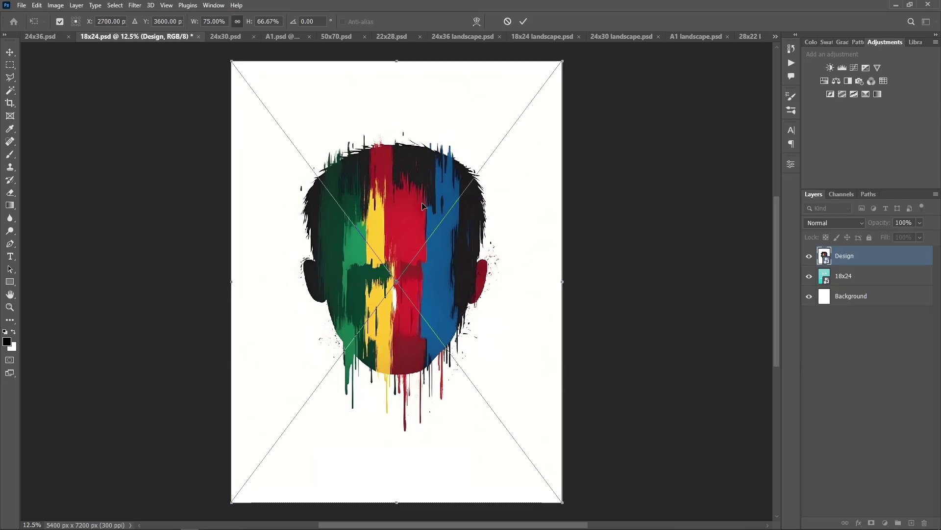
Step: Cancel the stretch, hide the template layers, and select both empty side strips
{"action": "left_click", "coordinate": [507, 22]}
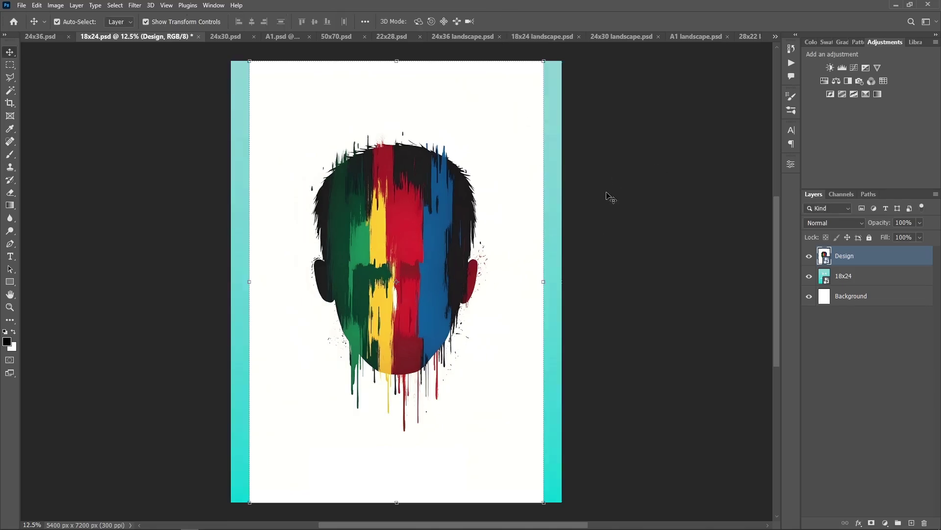
{"action": "left_click_drag", "start_coordinate": [809, 276], "coordinate": [809, 296]}
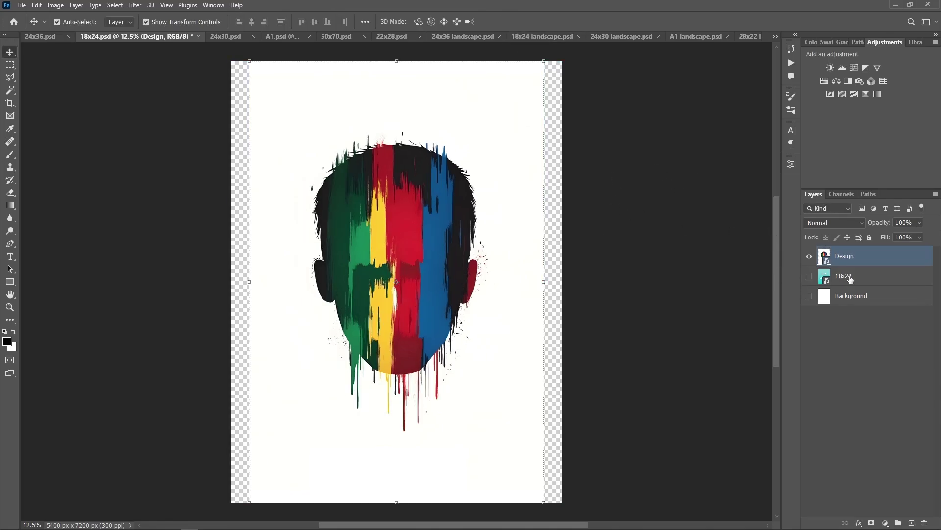
{"action": "left_click", "coordinate": [10, 65]}
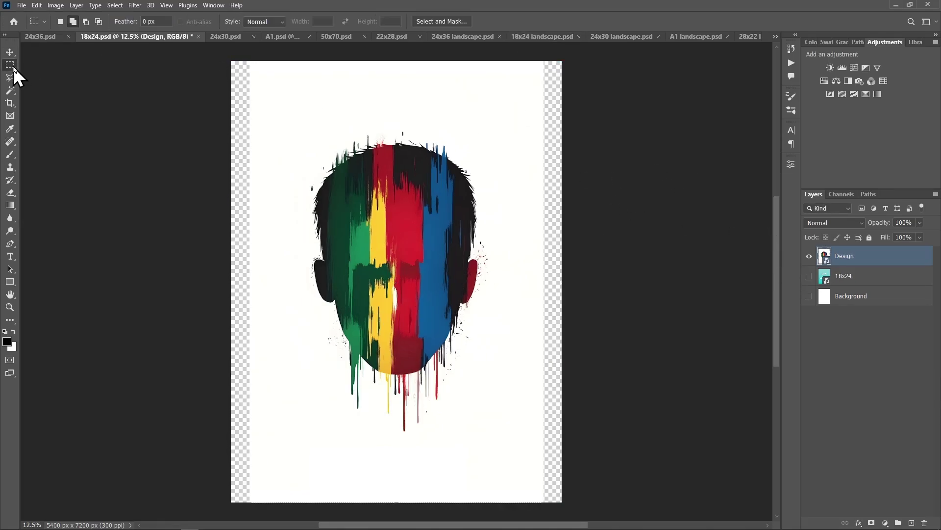
{"action": "left_click_drag", "start_coordinate": [225, 52], "coordinate": [258, 515]}
{"action": "left_click_drag", "start_coordinate": [539, 50], "coordinate": [604, 512]}
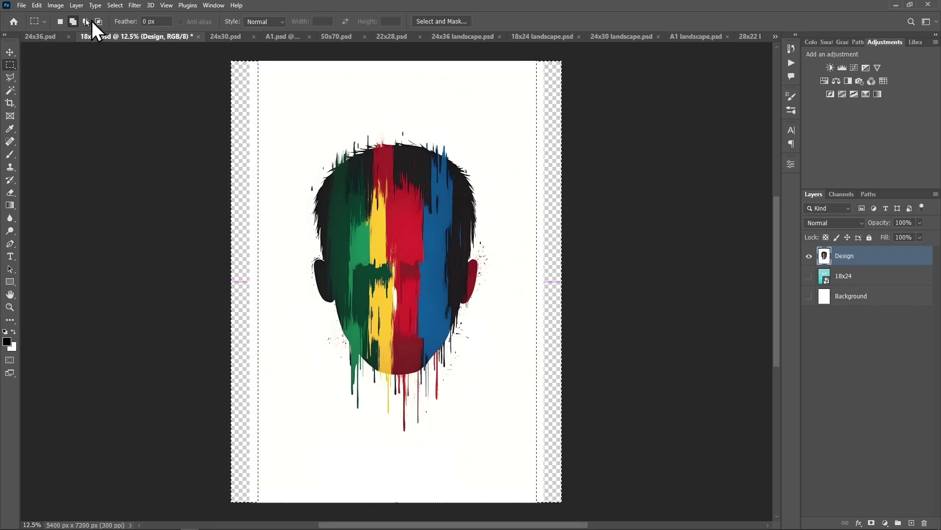
Step: Fill the selected side strips using Edit > Fill with Content-Aware
{"action": "left_click", "coordinate": [37, 6]}
{"action": "left_click", "coordinate": [76, 158]}
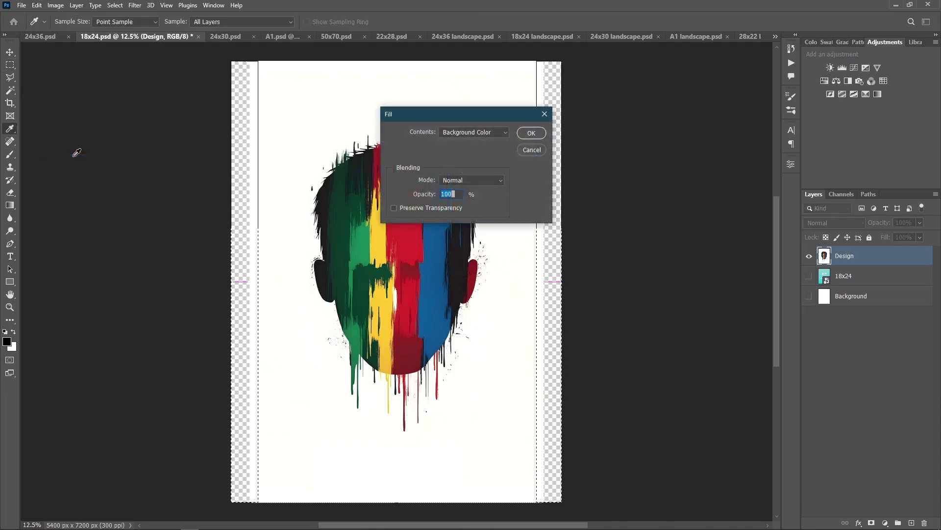
{"action": "left_click", "coordinate": [505, 132]}
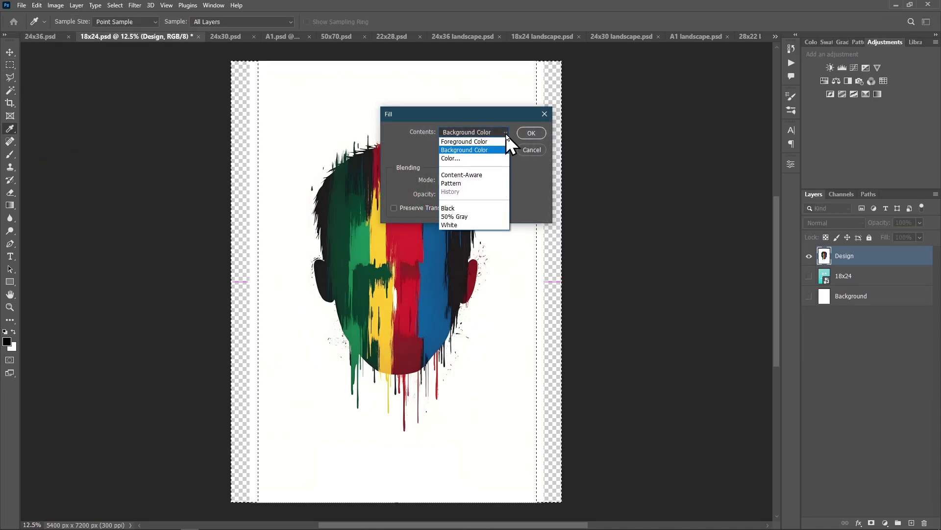
{"action": "left_click", "coordinate": [476, 175]}
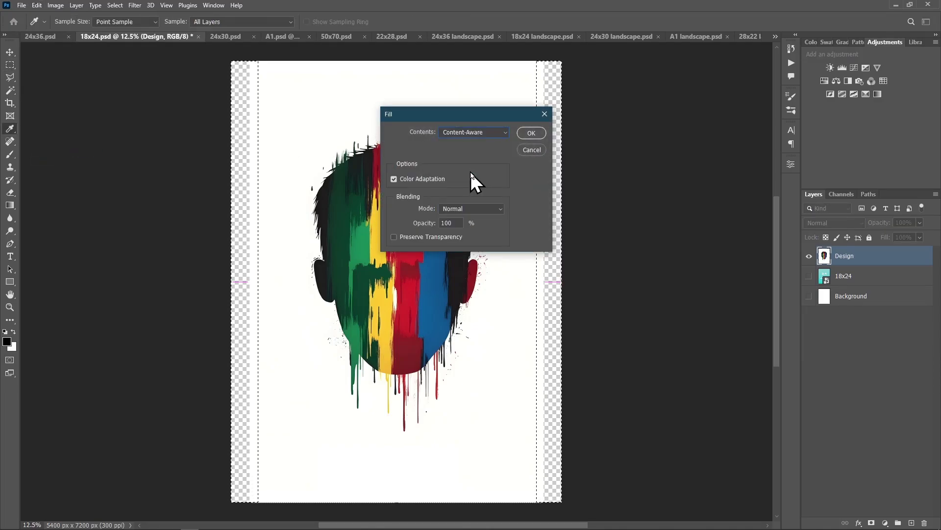
{"action": "left_click", "coordinate": [531, 133]}
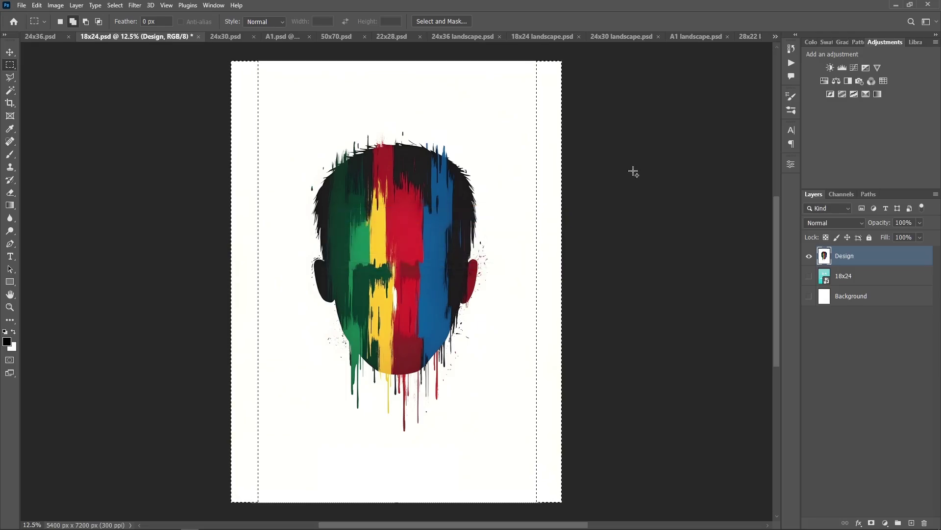
Step: Deselect, fit the canvas, and add an fffffd Solid Color fill layer above 18x24
{"action": "key", "text": "ctrl+d"}
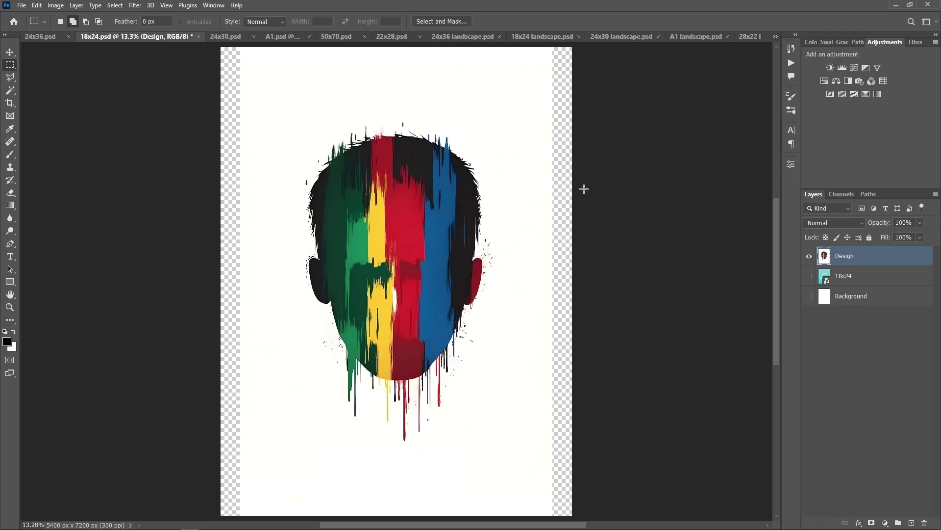
{"action": "key", "text": "ctrl+0"}
{"action": "left_click", "coordinate": [868, 285]}
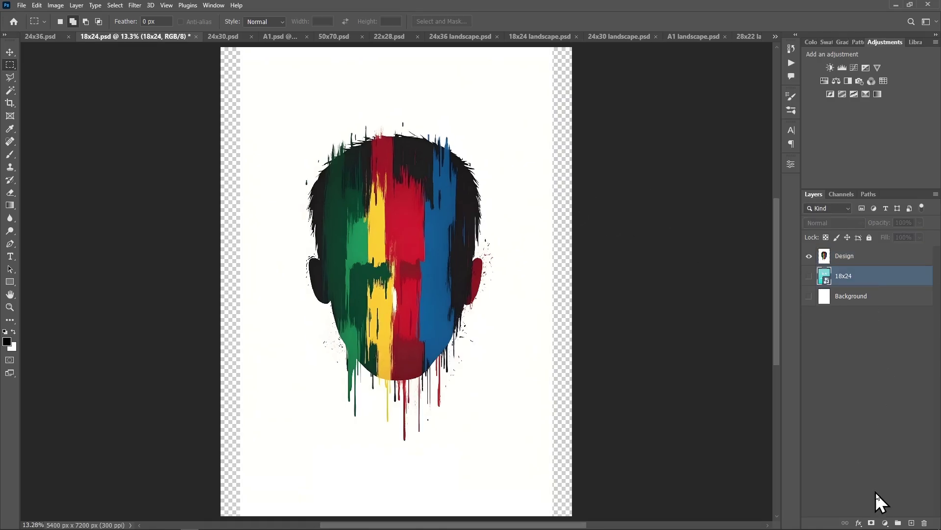
{"action": "left_click", "coordinate": [884, 524]}
{"action": "left_click", "coordinate": [881, 352]}
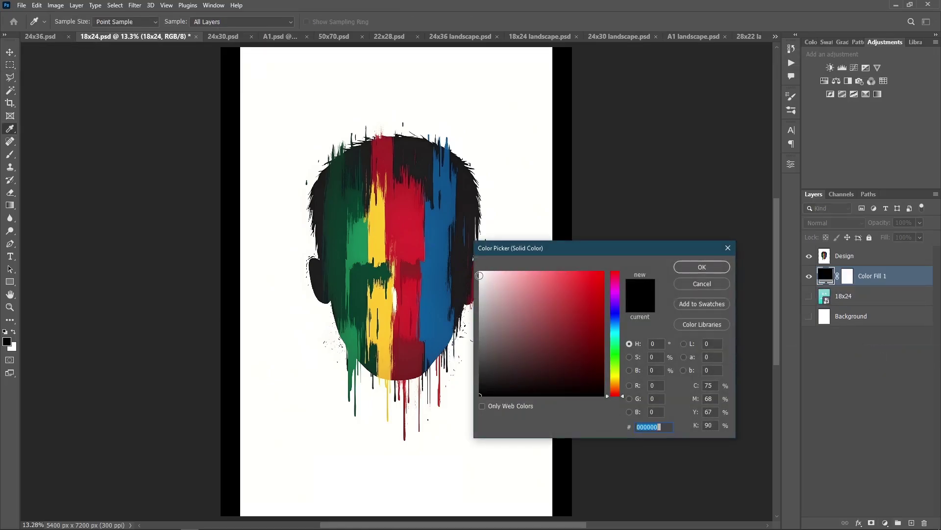
{"action": "left_click", "coordinate": [456, 252]}
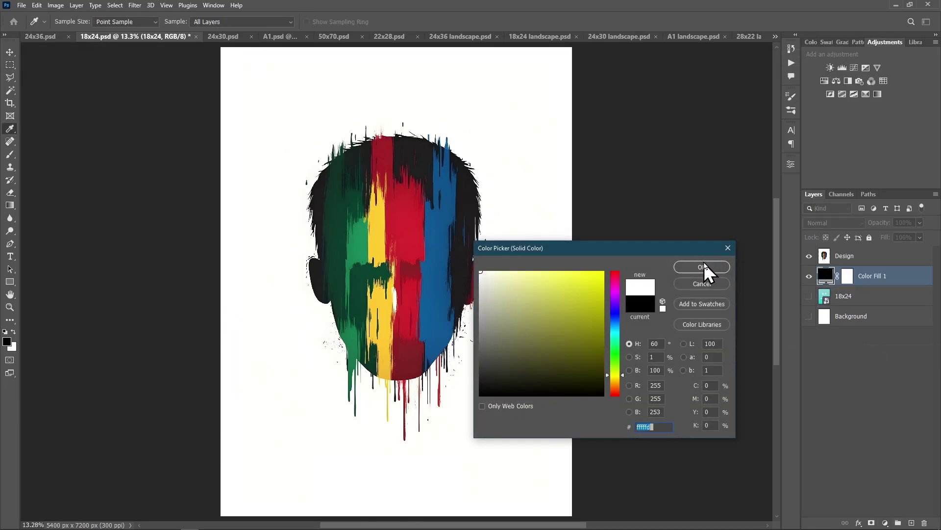
{"action": "left_click", "coordinate": [703, 267]}
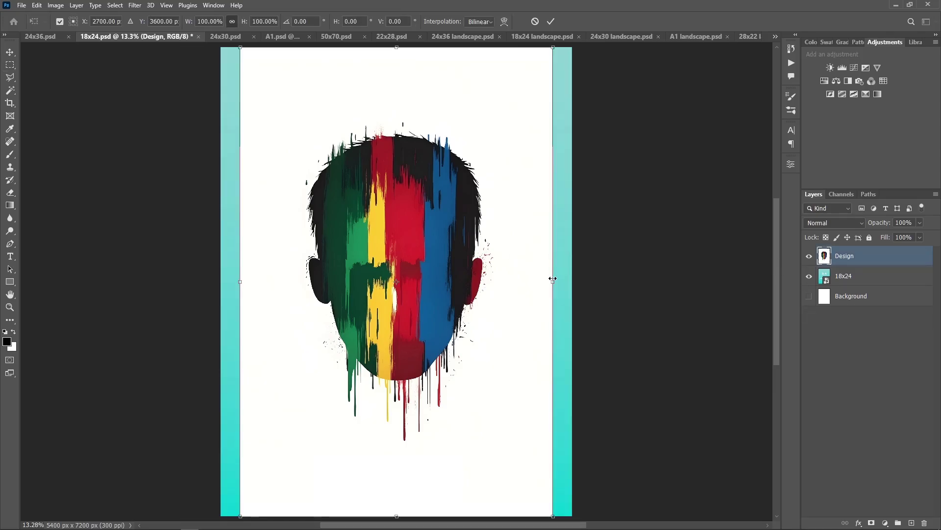
Step: Commit the Design resize and make two copies shifted sideways across the canvas
{"action": "scroll", "coordinate": [552, 278], "scroll_direction": "down", "scroll_amount": 2}
{"action": "key", "text": "Return"}
{"action": "key", "text": "ctrl+j"}
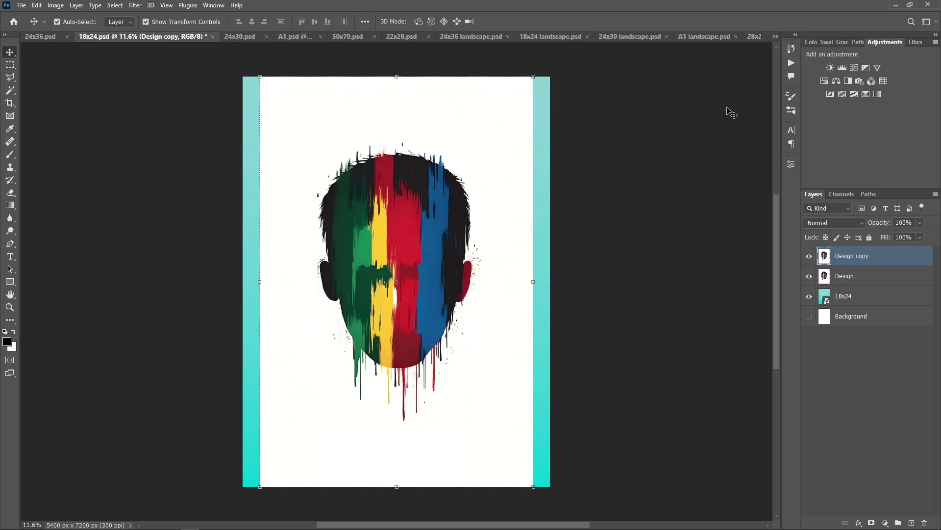
{"action": "left_click_drag", "start_coordinate": [537, 199], "coordinate": [586, 277]}
{"action": "key", "text": "ctrl+j"}
{"action": "left_click_drag", "start_coordinate": [540, 237], "coordinate": [162, 267]}
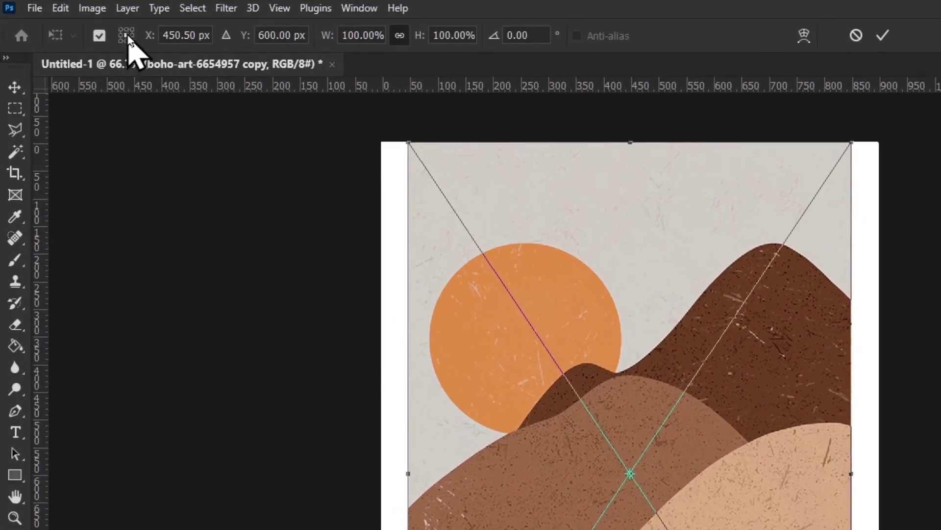
Step: Flip the copy layer horizontally, anchored at its right edge, and commit
{"action": "left_click", "coordinate": [80, 21]}
{"action": "right_click", "coordinate": [637, 406]}
{"action": "left_click", "coordinate": [713, 529]}
{"action": "left_click", "coordinate": [883, 35]}
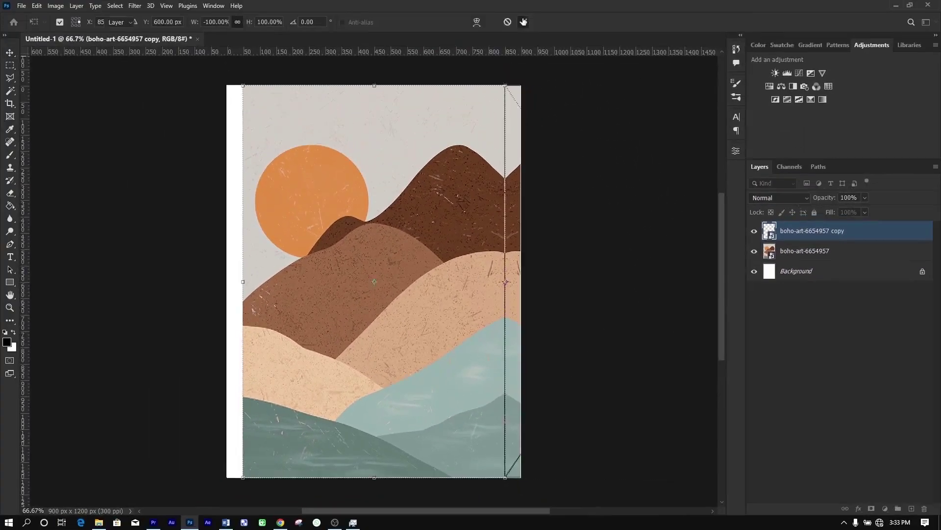
Step: Duplicate and flip the boho artwork copy, then delete the two extra head copies
{"action": "key", "text": "alt+bracketleft"}
{"action": "key", "text": "ctrl+j"}
{"action": "key", "text": "ctrl+t"}
{"action": "key", "text": "Return"}
{"action": "left_click", "coordinate": [599, 209]}
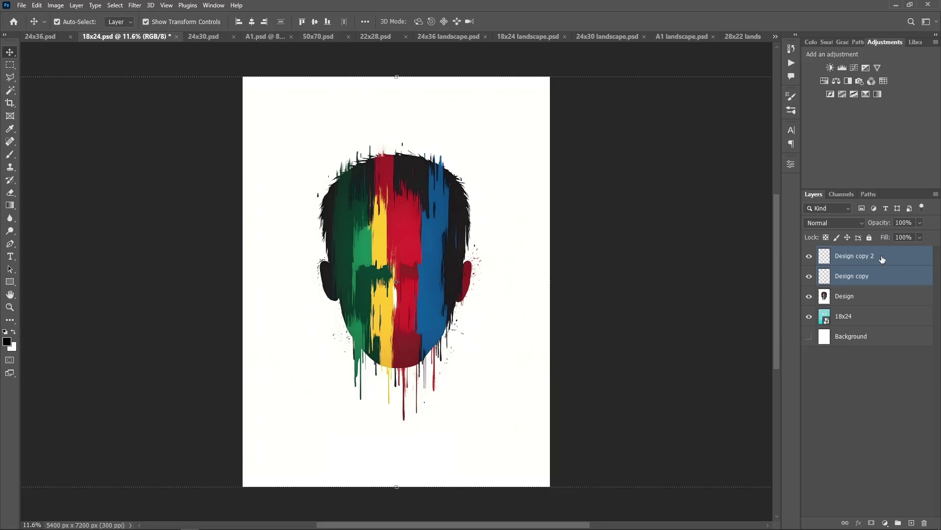
{"action": "key", "text": "Delete"}
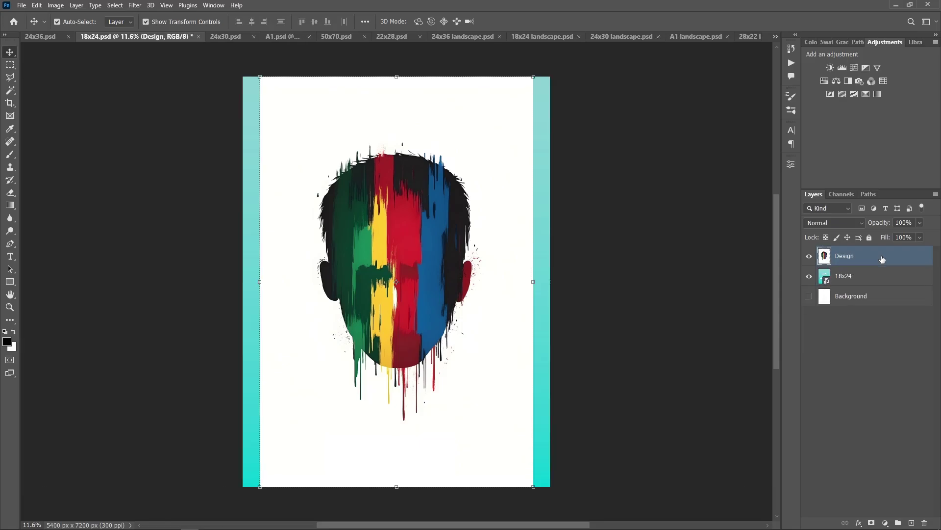
Step: Widen the Design layer to 112.5% so it spans the 18x24 canvas
{"action": "left_click_drag", "start_coordinate": [535, 279], "coordinate": [551, 280]}
{"action": "left_click_drag", "start_coordinate": [259, 281], "coordinate": [240, 276]}
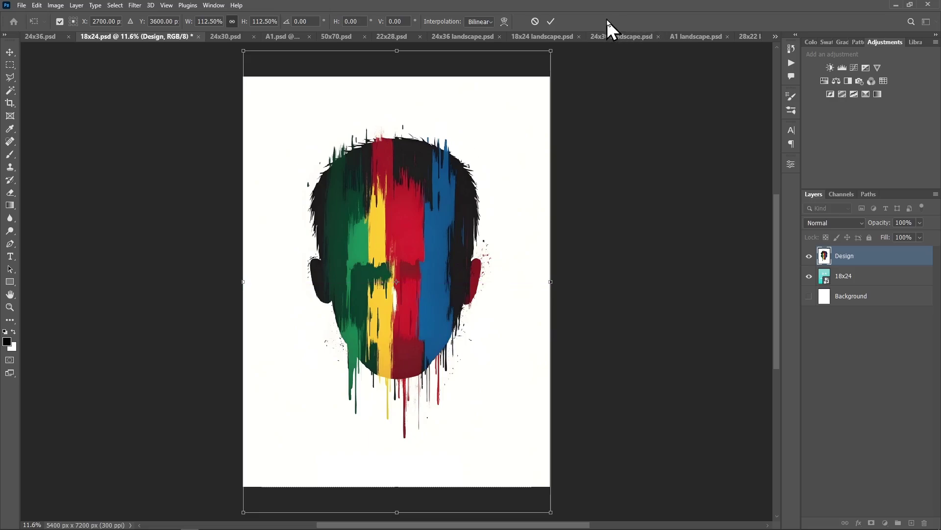
{"action": "left_click", "coordinate": [552, 21]}
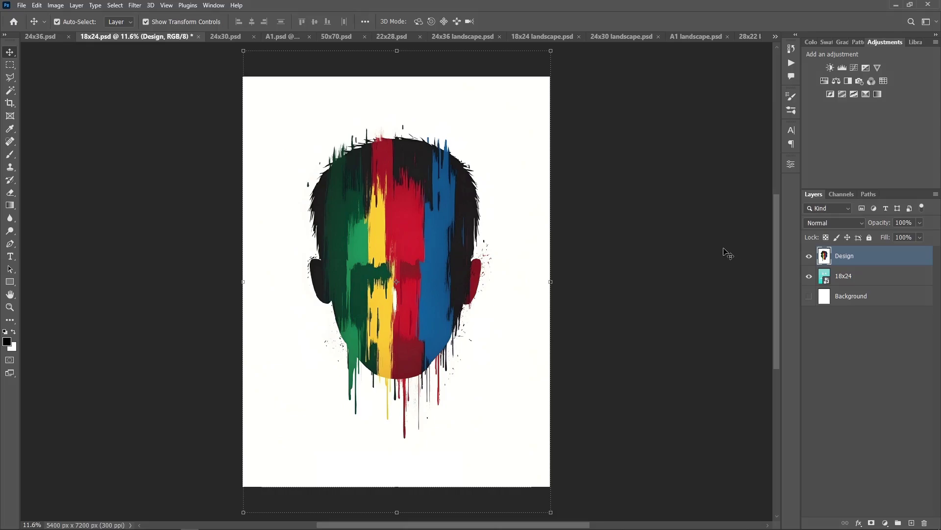
Step: Place Design.jpg on the 24x30 template and stretch it to 100% width
{"action": "left_click", "coordinate": [226, 36]}
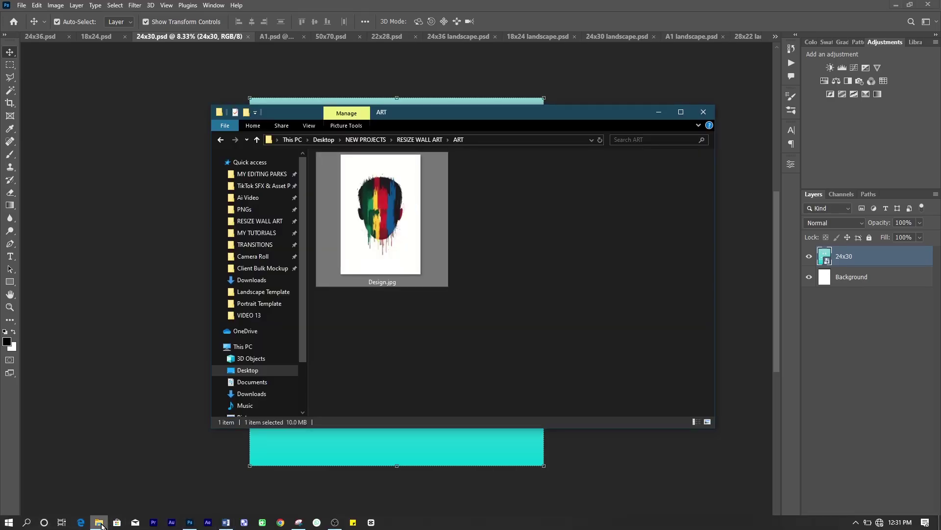
{"action": "left_click", "coordinate": [190, 521]}
{"action": "left_click_drag", "start_coordinate": [393, 215], "coordinate": [441, 447]}
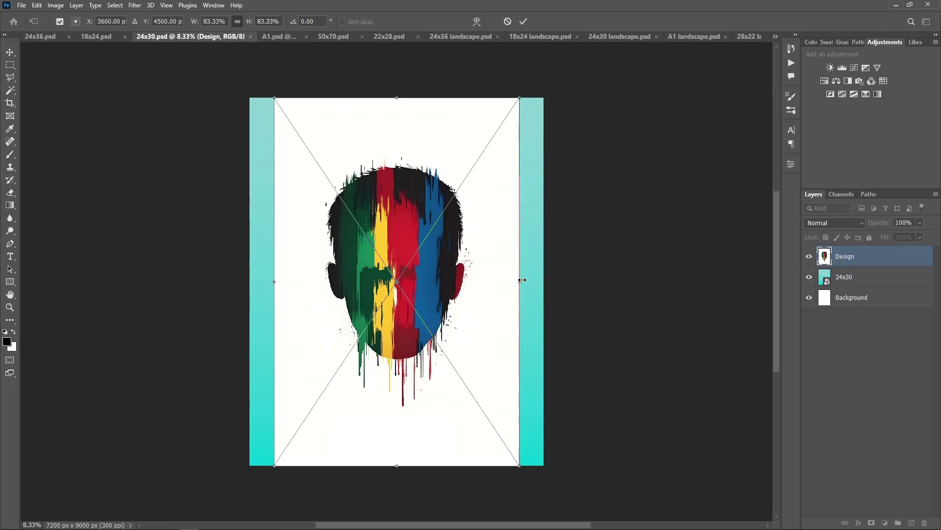
{"action": "left_click_drag", "start_coordinate": [522, 279], "coordinate": [546, 281]}
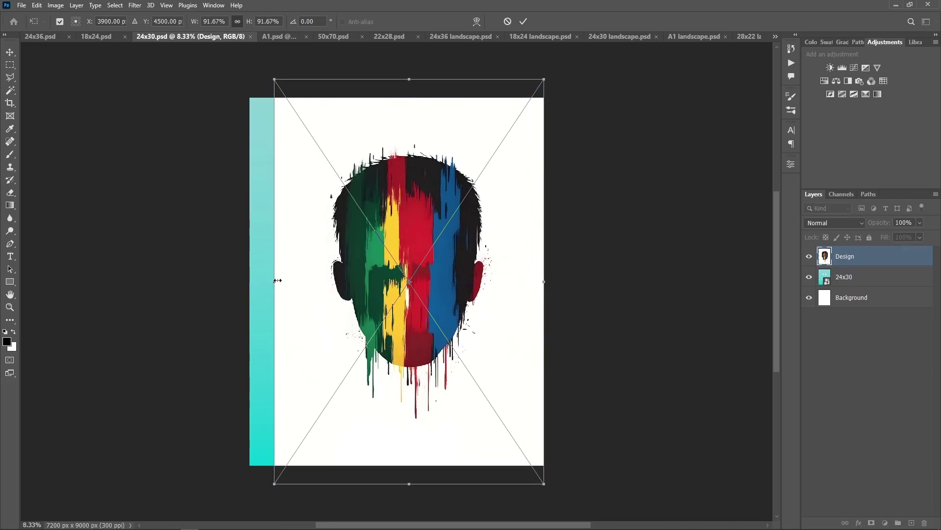
{"action": "left_click_drag", "start_coordinate": [278, 280], "coordinate": [250, 280]}
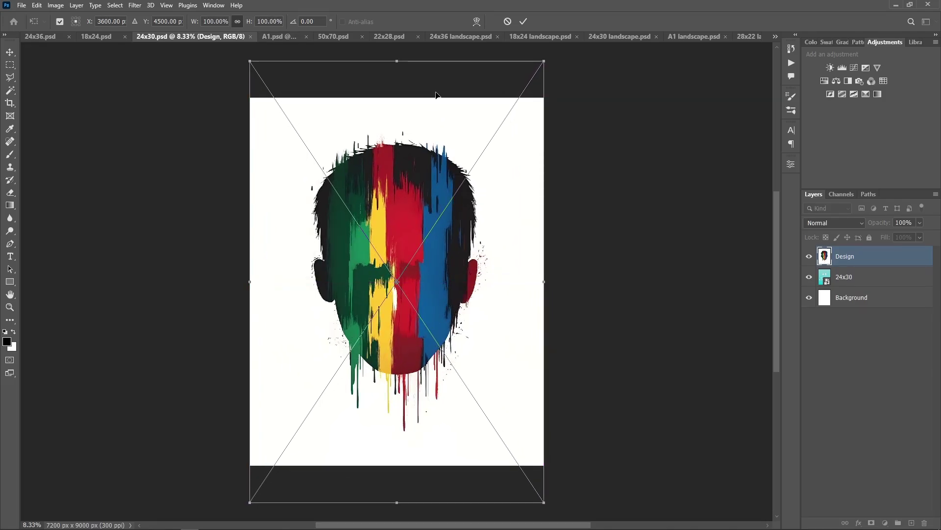
{"action": "left_click", "coordinate": [523, 21]}
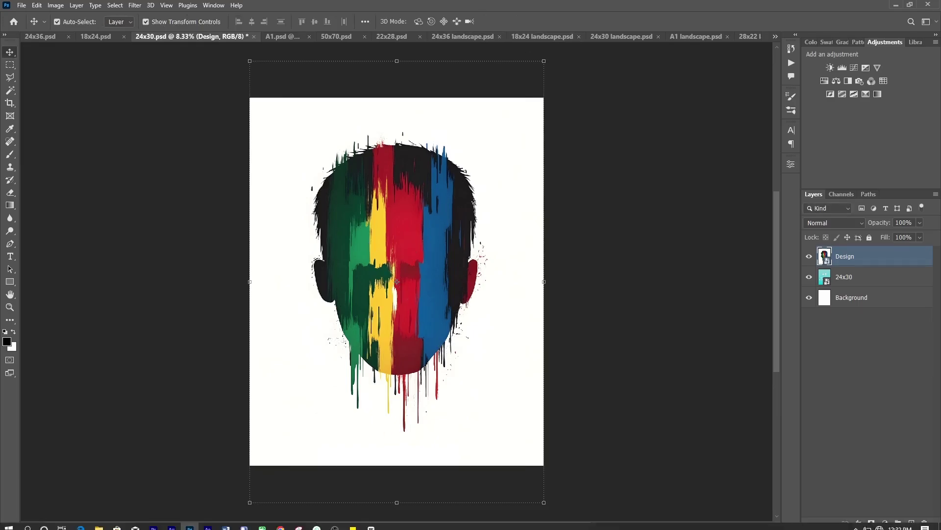
Step: Paste the design onto the A1 (97.5%) and 50x70 templates, scaled to fill
{"action": "key", "text": "ctrl+Tab"}
{"action": "key", "text": "ctrl+v"}
{"action": "left_click_drag", "start_coordinate": [260, 281], "coordinate": [254, 290]}
{"action": "left_click", "coordinate": [524, 22]}
{"action": "key", "text": "ctrl+Tab"}
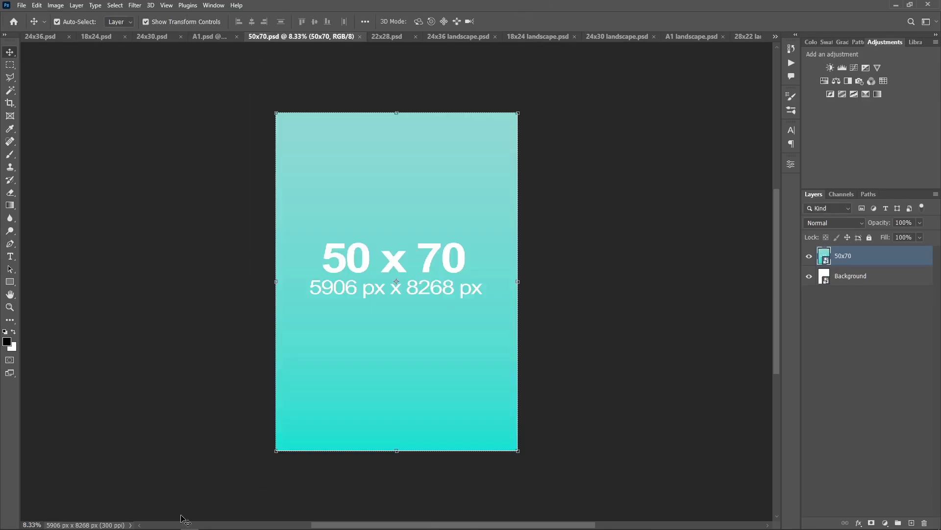
{"action": "key", "text": "ctrl+v"}
{"action": "left_click_drag", "start_coordinate": [283, 281], "coordinate": [276, 289]}
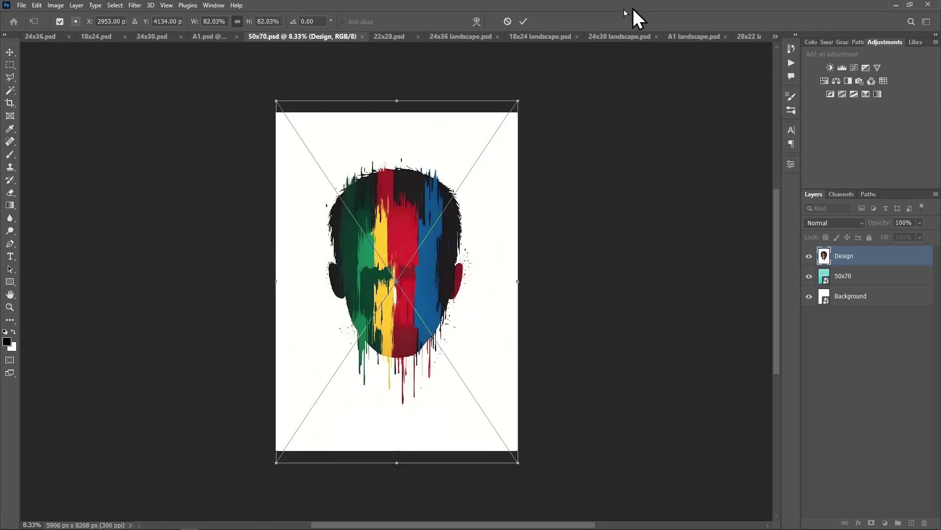
{"action": "left_click", "coordinate": [521, 21]}
Step: Fit the design to the 22x28 width, then review the A1, 24x30 and 18x24 templates
{"action": "key", "text": "ctrl+Tab"}
{"action": "left_click_drag", "start_coordinate": [382, 211], "coordinate": [397, 279]}
{"action": "left_click_drag", "start_coordinate": [529, 282], "coordinate": [532, 282]}
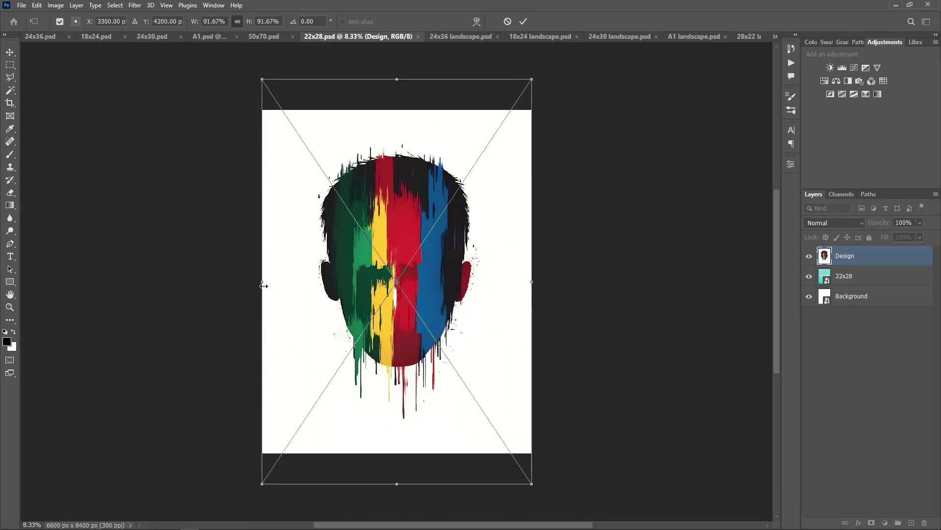
{"action": "key", "text": "Return"}
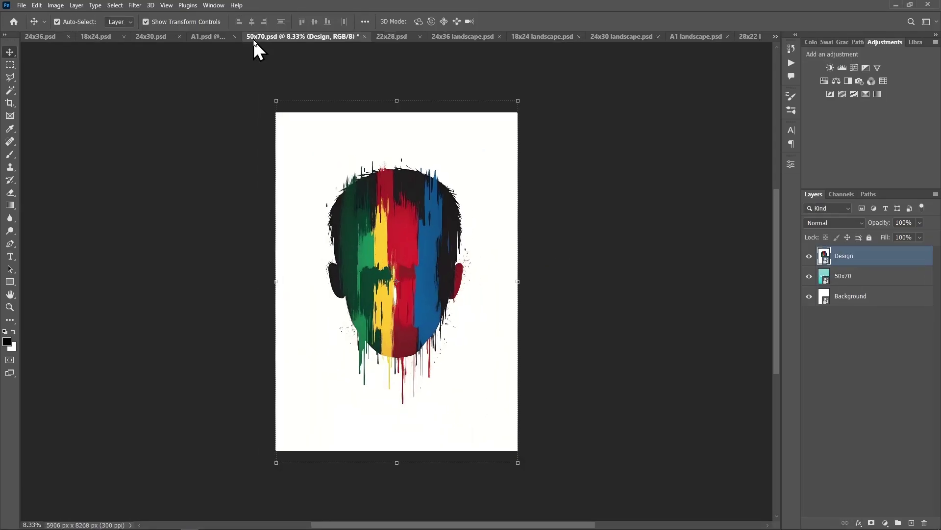
{"action": "left_click", "coordinate": [220, 36]}
{"action": "left_click", "coordinate": [162, 38]}
{"action": "left_click", "coordinate": [106, 40]}
Step: Stretch the face design back to 100% so it spans the template width, and commit
{"action": "left_click", "coordinate": [43, 37]}
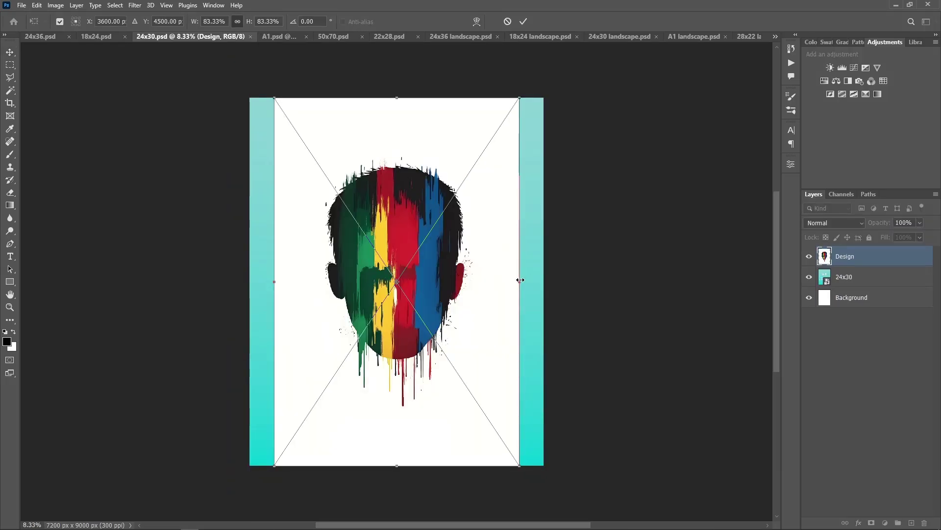
{"action": "left_click_drag", "start_coordinate": [521, 279], "coordinate": [546, 280]}
{"action": "left_click_drag", "start_coordinate": [273, 281], "coordinate": [253, 291]}
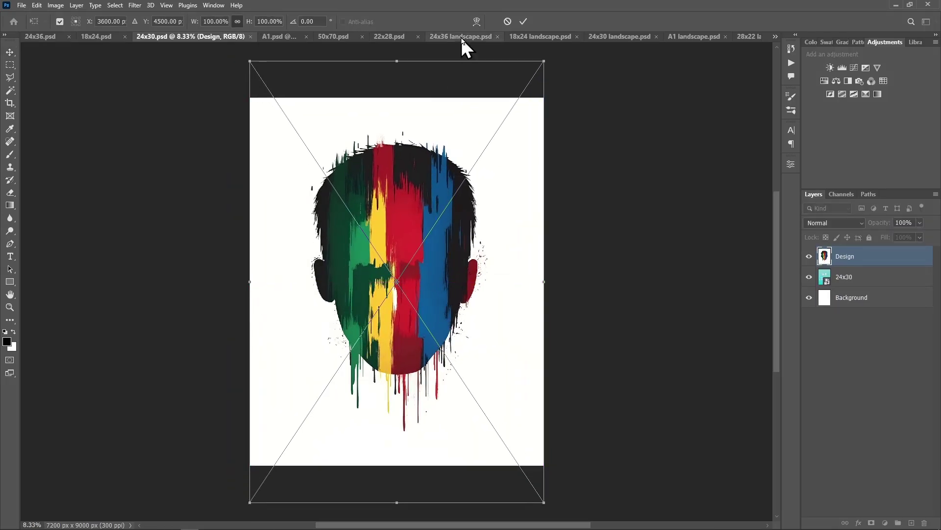
{"action": "left_click", "coordinate": [524, 21]}
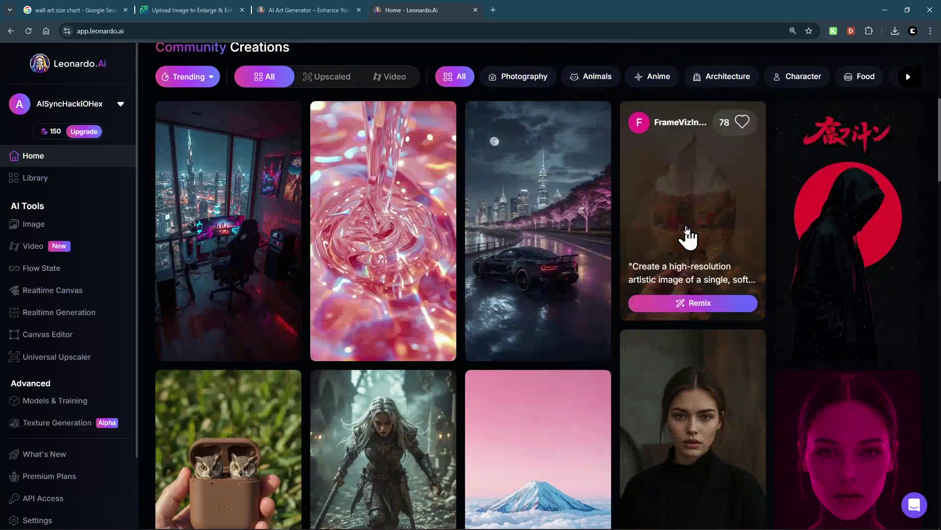
Step: Open the watercolour leaf image's details and scroll down to its 2880 × 4320px resolution
{"action": "left_click", "coordinate": [687, 231]}
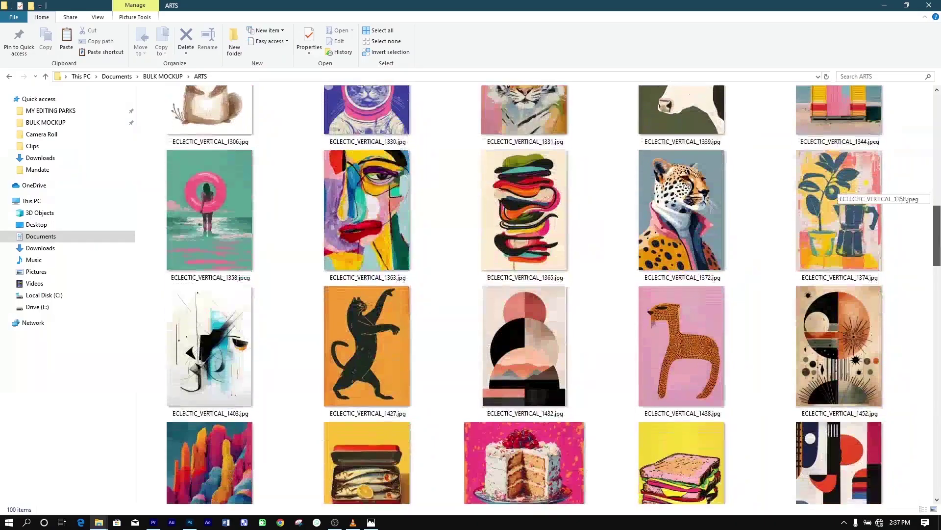
{"action": "scroll", "coordinate": [549, 294], "scroll_direction": "down", "scroll_amount": 10}
{"action": "scroll", "coordinate": [819, 309], "scroll_direction": "down", "scroll_amount": 5}
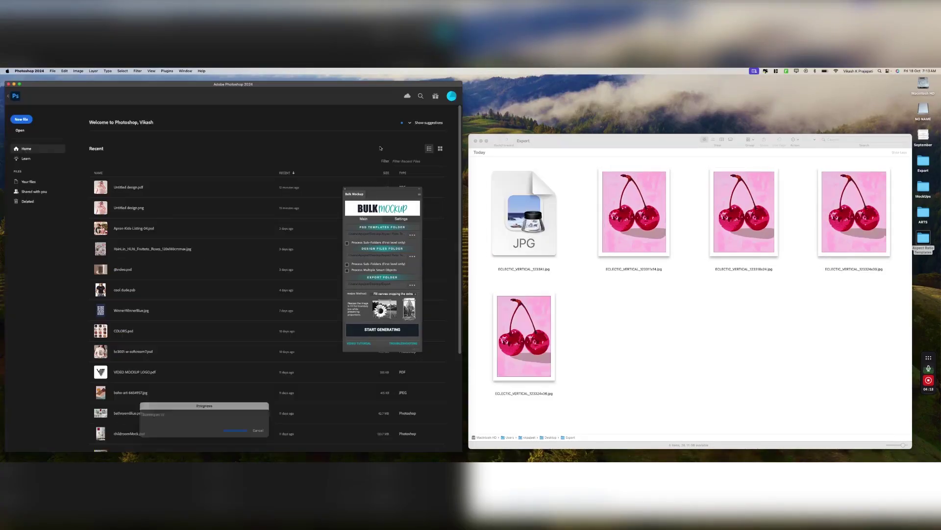
Step: Bring the exported-mockups folder forward and scroll through the ARTS artwork thumbnails to the later files
{"action": "left_click", "coordinate": [908, 440]}
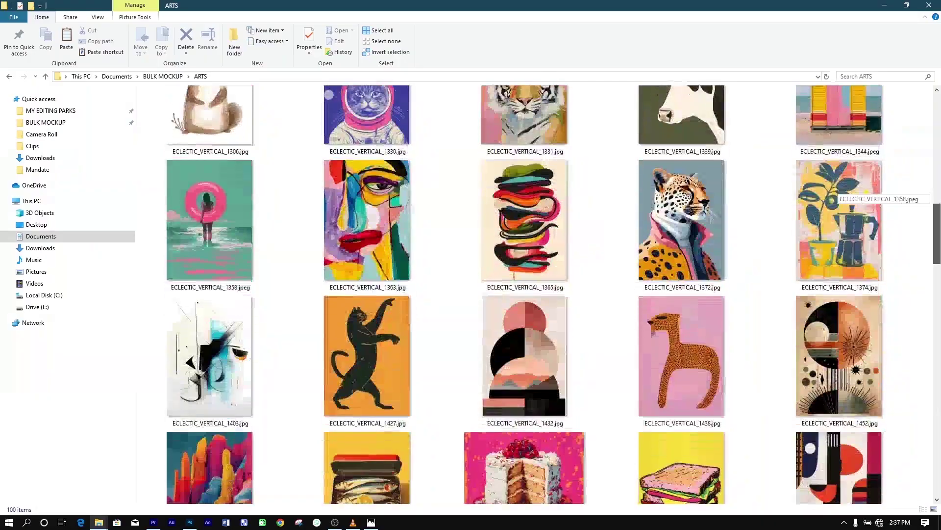
{"action": "scroll", "coordinate": [840, 189], "scroll_direction": "down", "scroll_amount": 2}
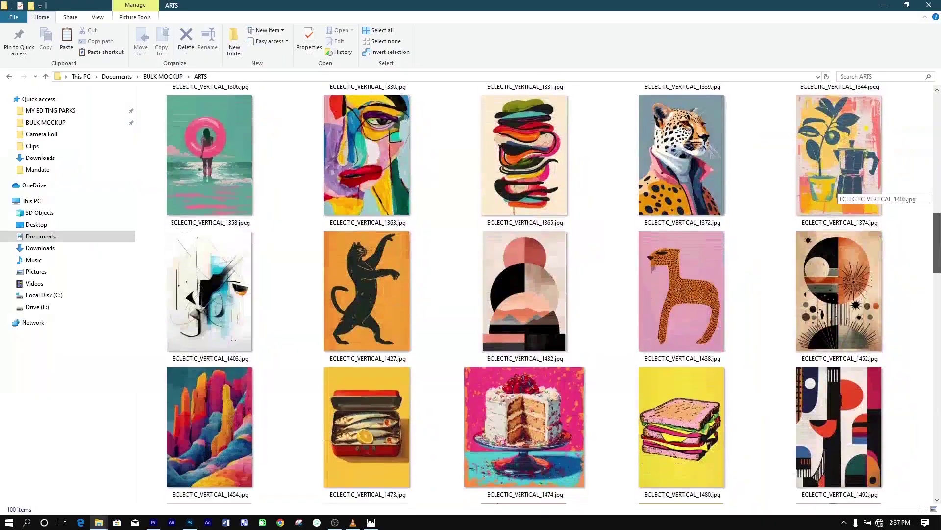
{"action": "scroll", "coordinate": [839, 245], "scroll_direction": "down", "scroll_amount": 6}
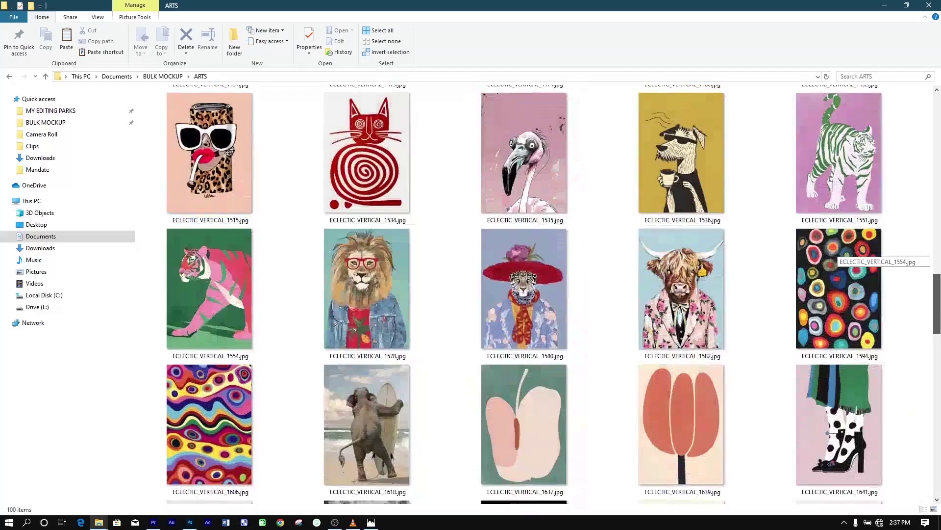
{"action": "scroll", "coordinate": [839, 314], "scroll_direction": "down", "scroll_amount": 6}
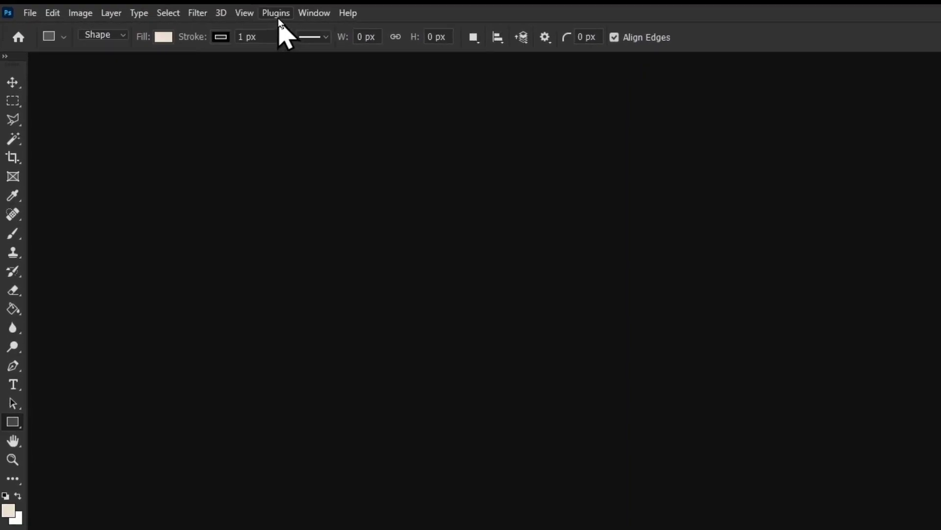
Step: Launch Bulk Mockup from the Plugins menu and scale the leaf design up to 137.6%
{"action": "left_click", "coordinate": [278, 15]}
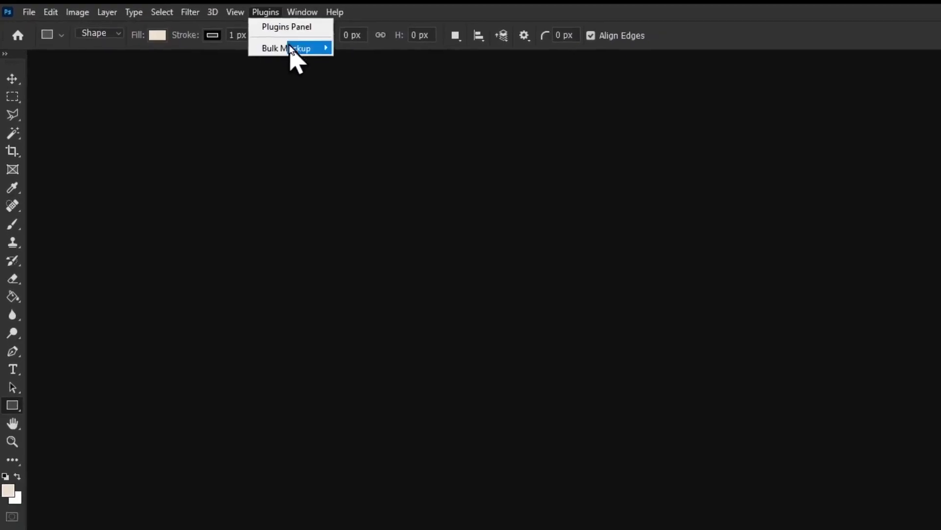
{"action": "mouse_move", "coordinate": [294, 50]}
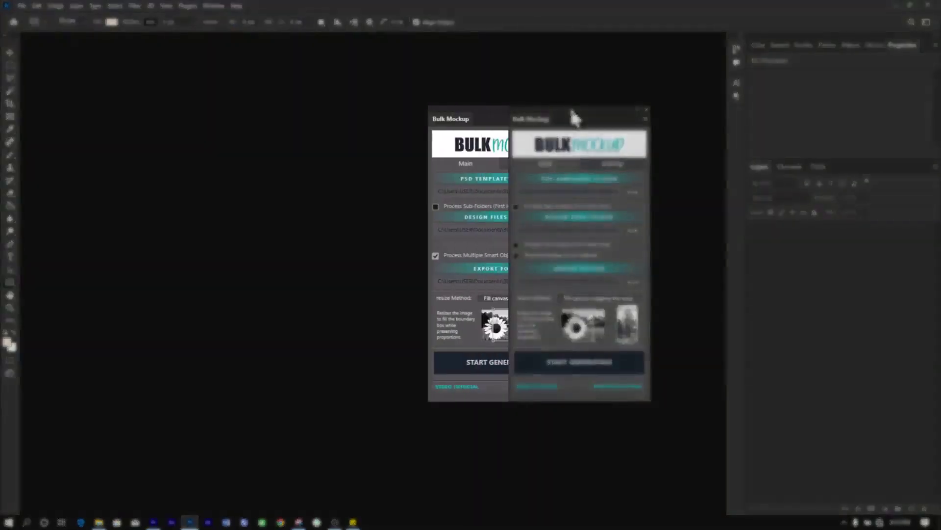
{"action": "left_click", "coordinate": [272, 32]}
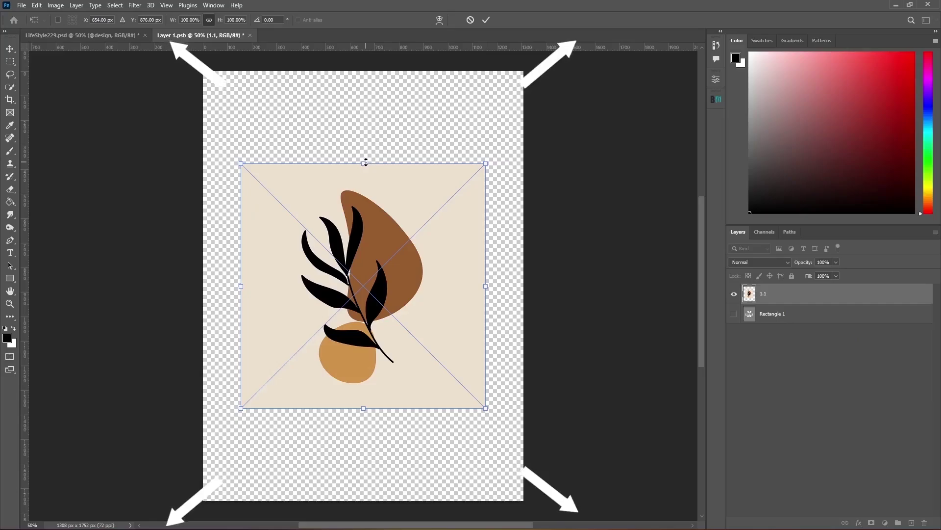
{"action": "left_click_drag", "start_coordinate": [368, 163], "coordinate": [369, 72]}
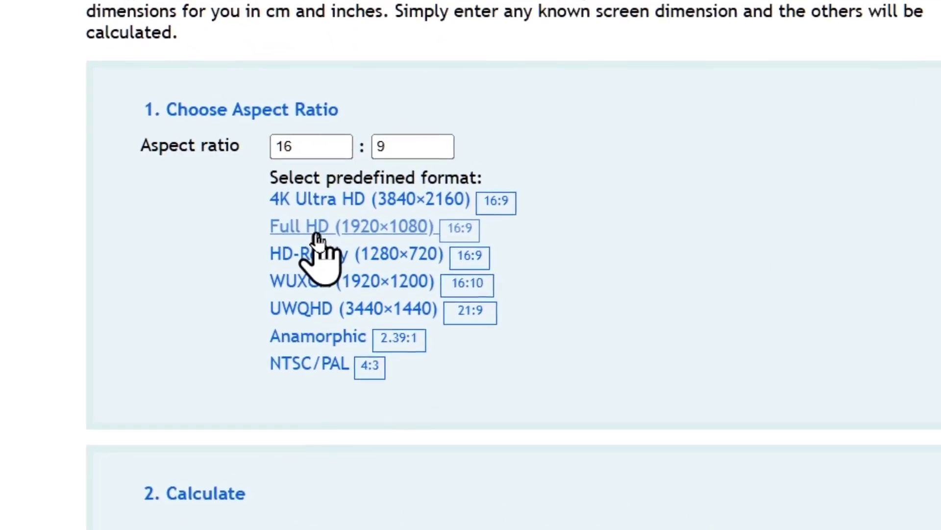
Step: Calculate a Full HD screen with a 25.2 cm diagonal: 22.0 × 12.4 cm (8.6 × 4.9 in)
{"action": "left_click", "coordinate": [316, 235]}
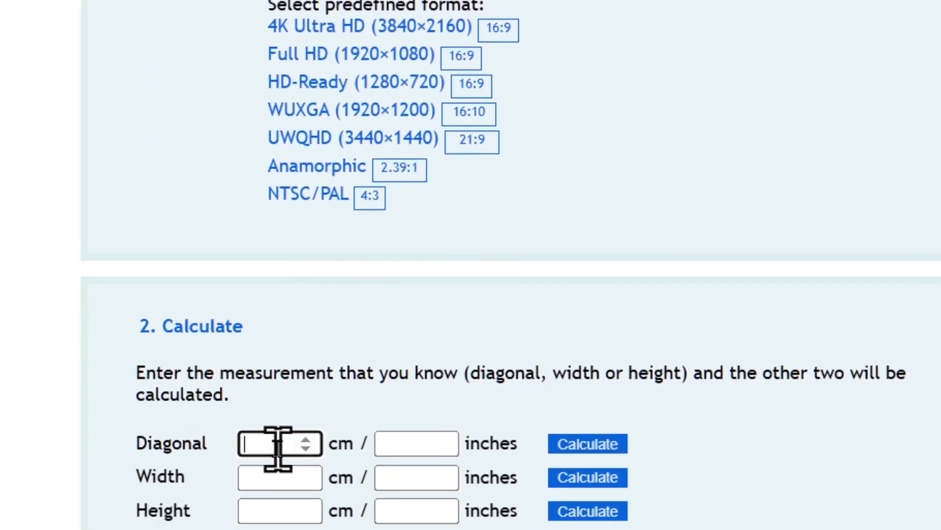
{"action": "type", "text": "25"}
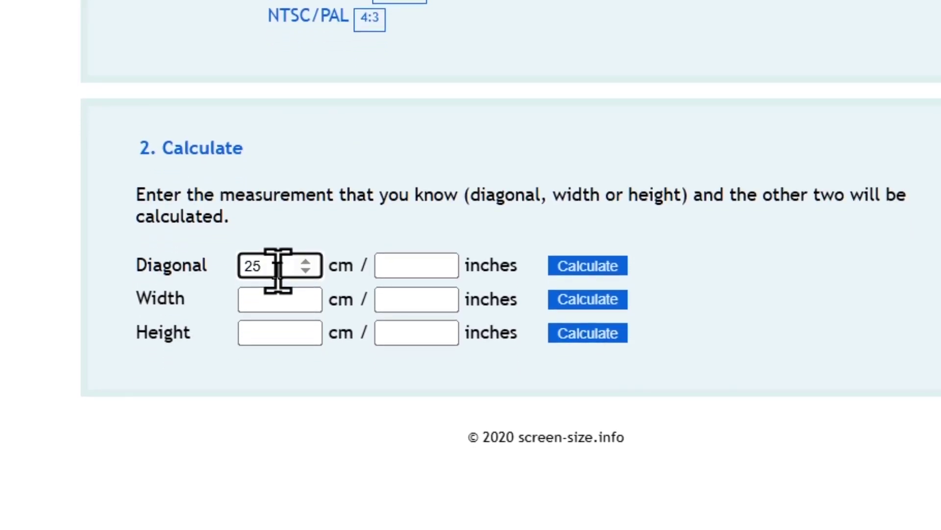
{"action": "type", "text": ".2"}
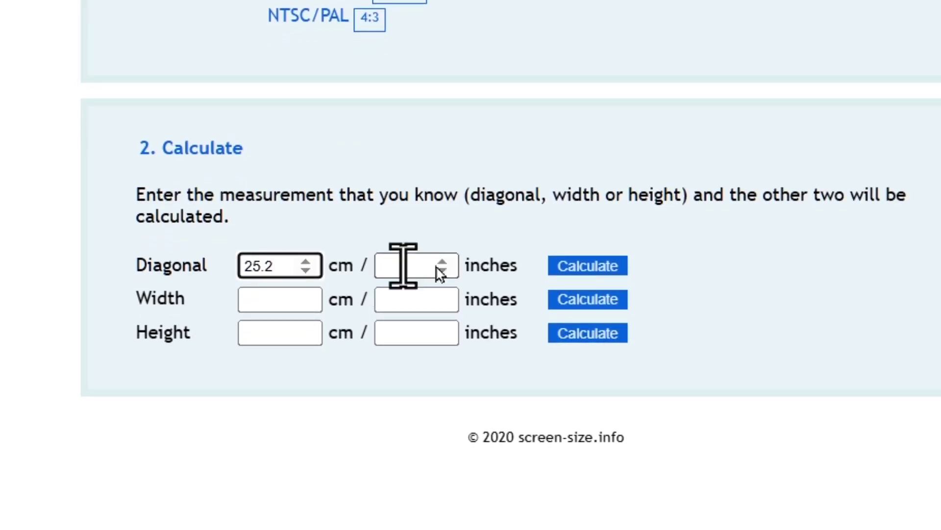
{"action": "left_click", "coordinate": [602, 266]}
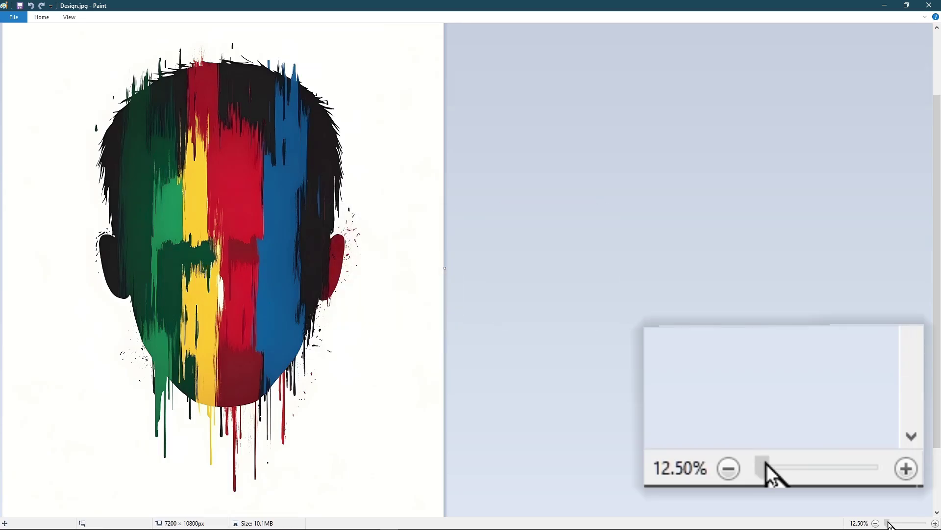
Step: Zoom Design.jpg to 100–200% and pan around the image to inspect the paint detail
{"action": "left_click_drag", "start_coordinate": [887, 523], "coordinate": [906, 523]}
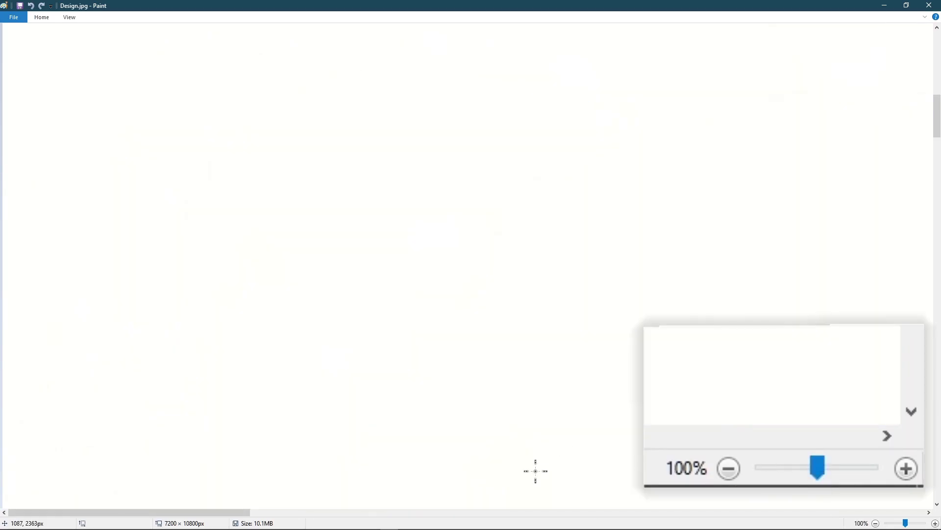
{"action": "left_click_drag", "start_coordinate": [203, 512], "coordinate": [561, 525]}
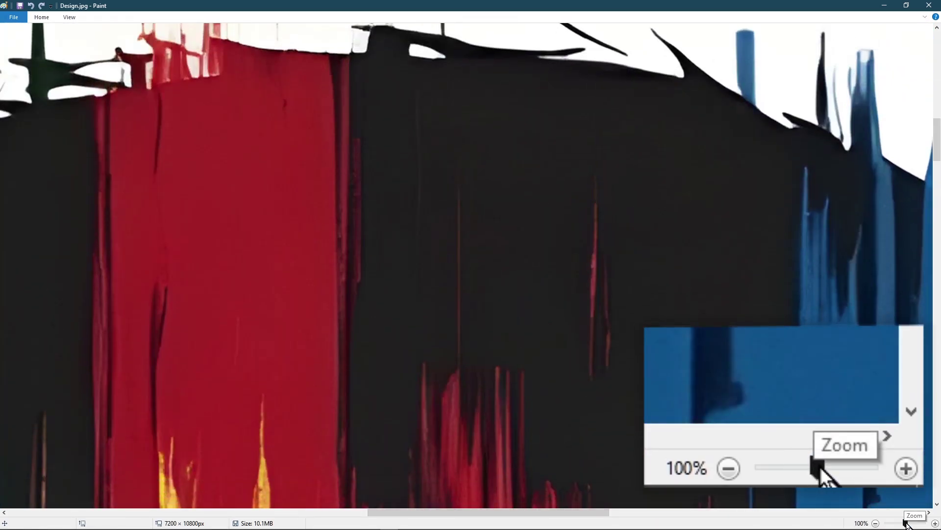
{"action": "left_click", "coordinate": [908, 524]}
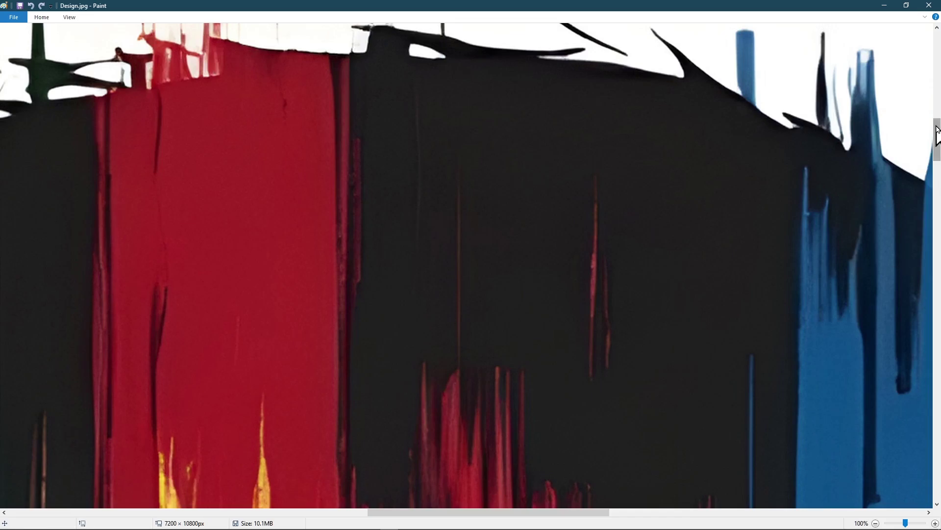
{"action": "left_click_drag", "start_coordinate": [938, 143], "coordinate": [938, 55]}
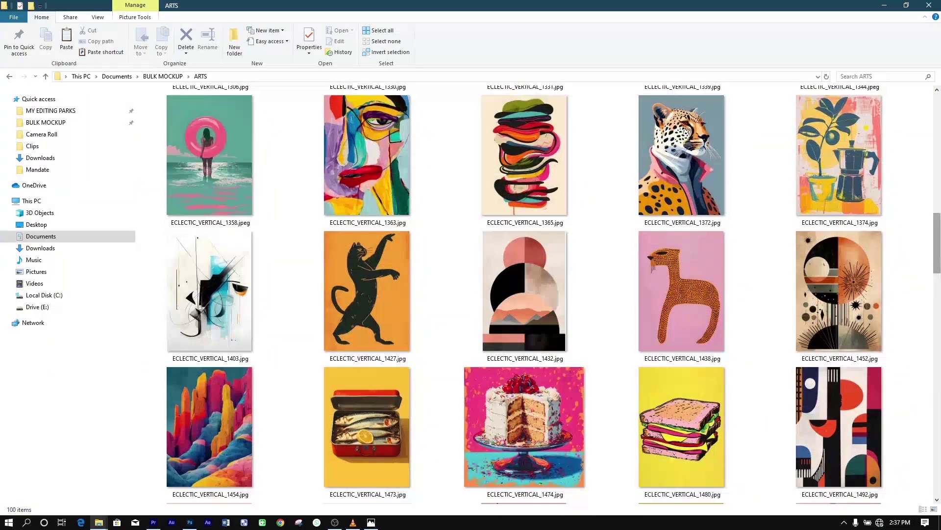
{"action": "scroll", "coordinate": [553, 294], "scroll_direction": "down", "scroll_amount": 5}
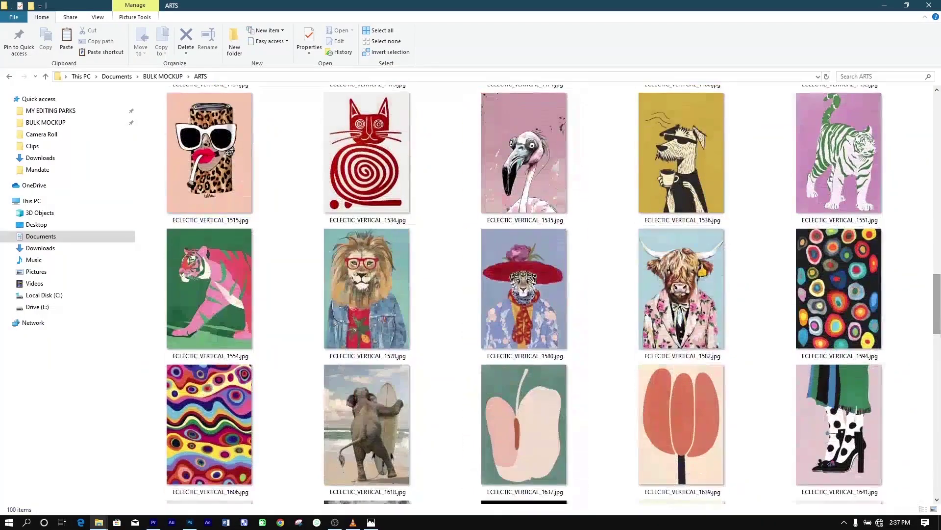
{"action": "scroll", "coordinate": [553, 294], "scroll_direction": "down", "scroll_amount": 5}
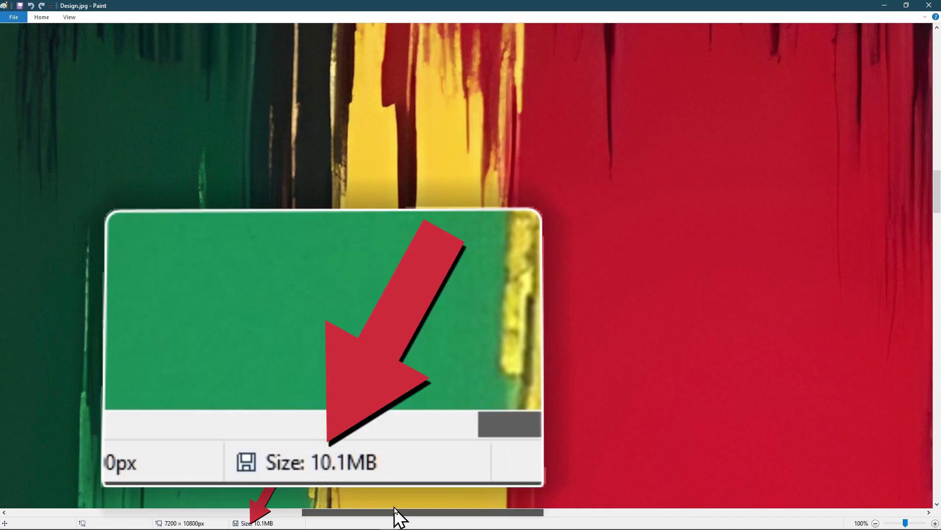
{"action": "mouse_move", "coordinate": [394, 511]}
{"action": "left_mouse_down"}
{"action": "mouse_move", "coordinate": [305, 512]}
{"action": "mouse_move", "coordinate": [539, 510]}
{"action": "mouse_move", "coordinate": [648, 490]}
{"action": "mouse_move", "coordinate": [648, 481]}
{"action": "mouse_move", "coordinate": [639, 495]}
{"action": "left_mouse_up"}
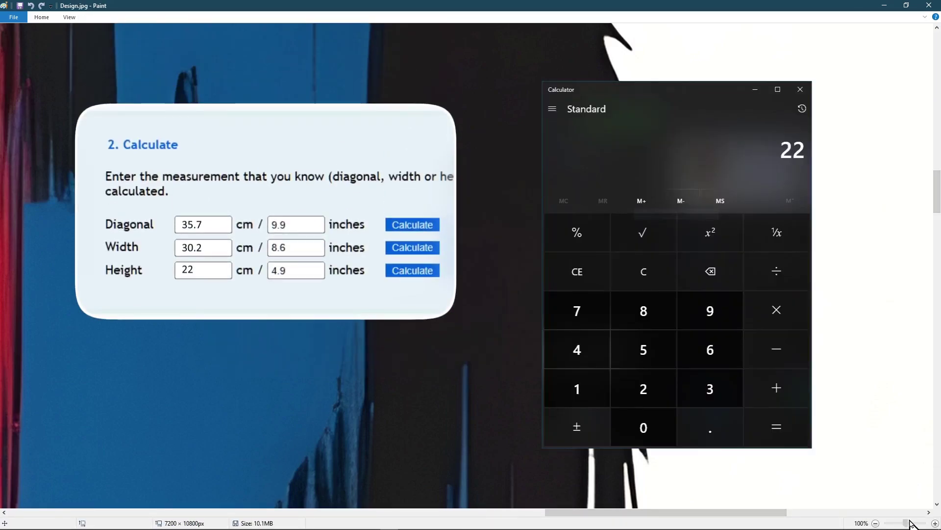
{"action": "left_click_drag", "start_coordinate": [908, 524], "coordinate": [911, 524]}
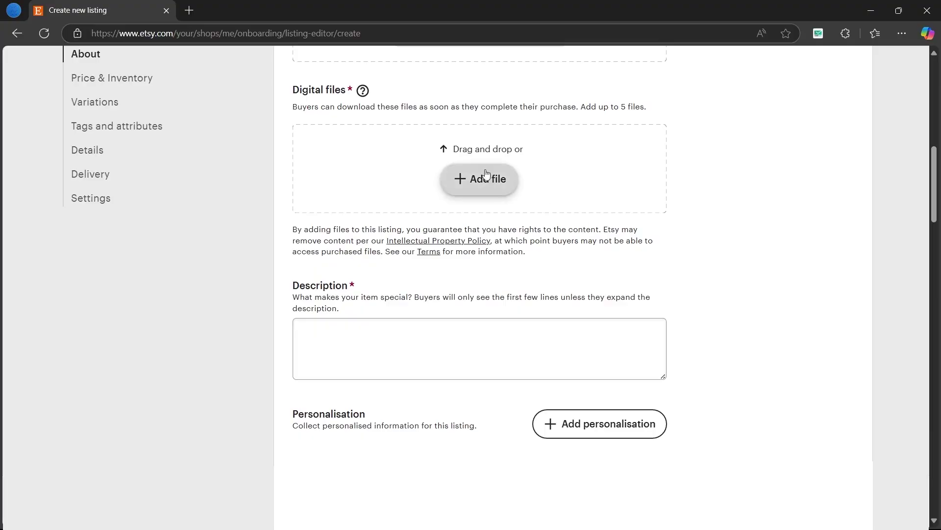
Step: Upload Digital Planner.pdf (42.01 mb) as a digital file, which is rejected for exceeding 20 MB
{"action": "left_click", "coordinate": [485, 172]}
{"action": "left_click", "coordinate": [98, 137]}
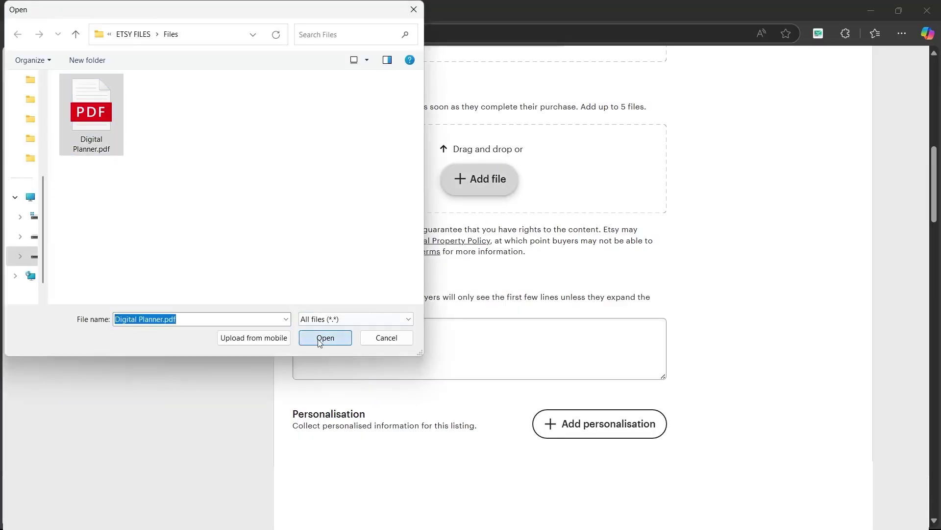
{"action": "left_click", "coordinate": [324, 337]}
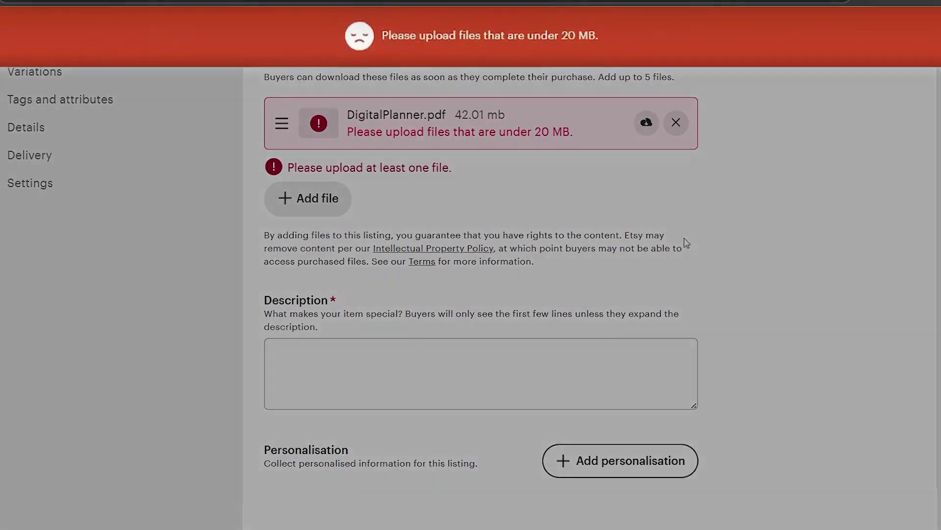